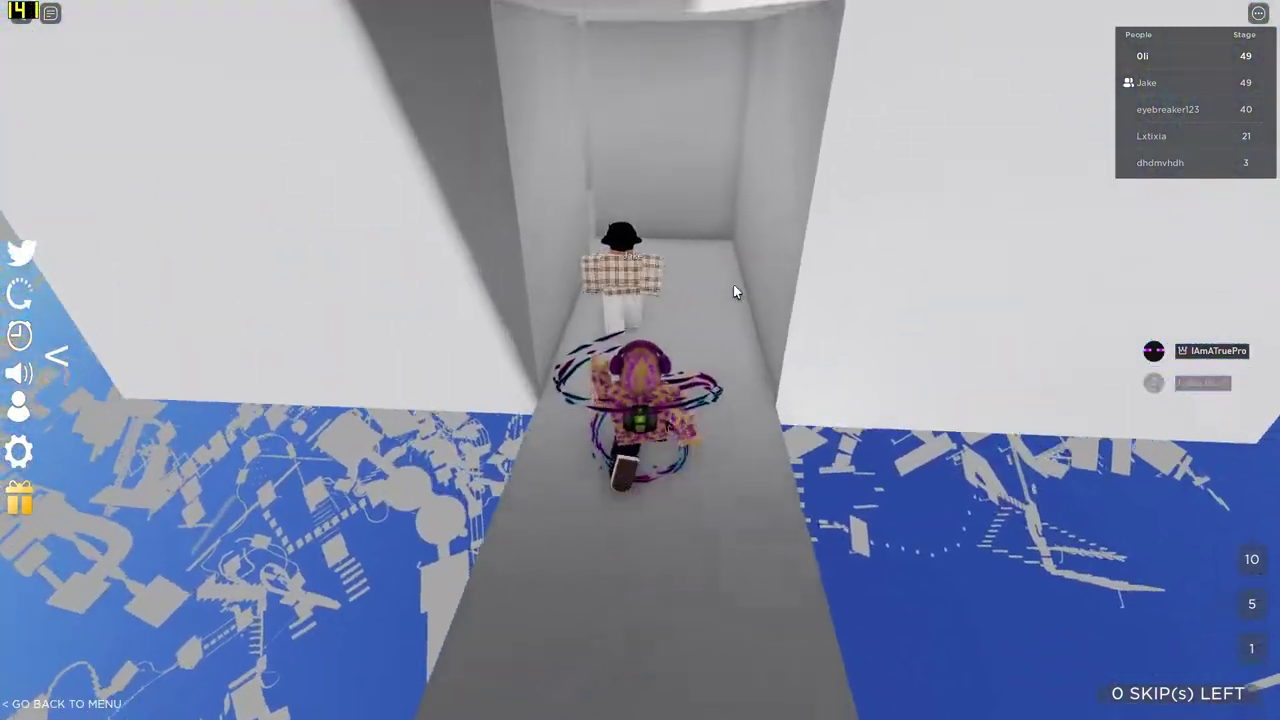
key("w")
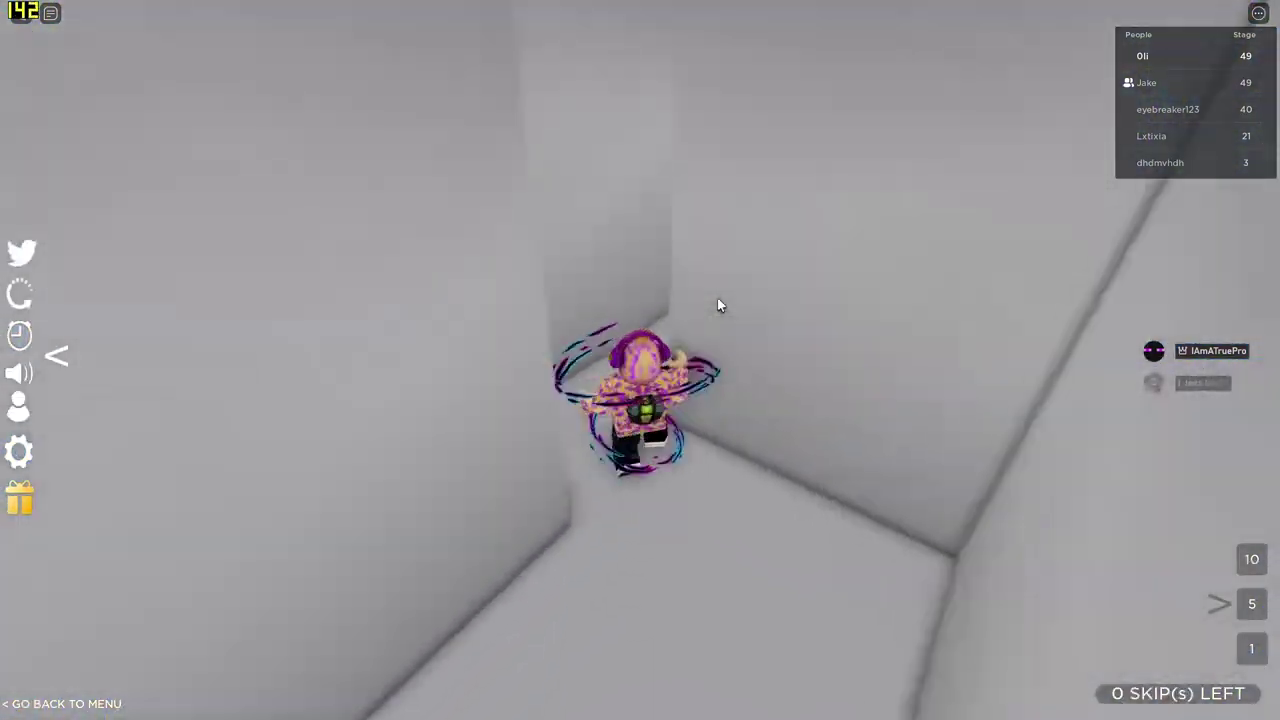
scroll(717, 297, "up", 5)
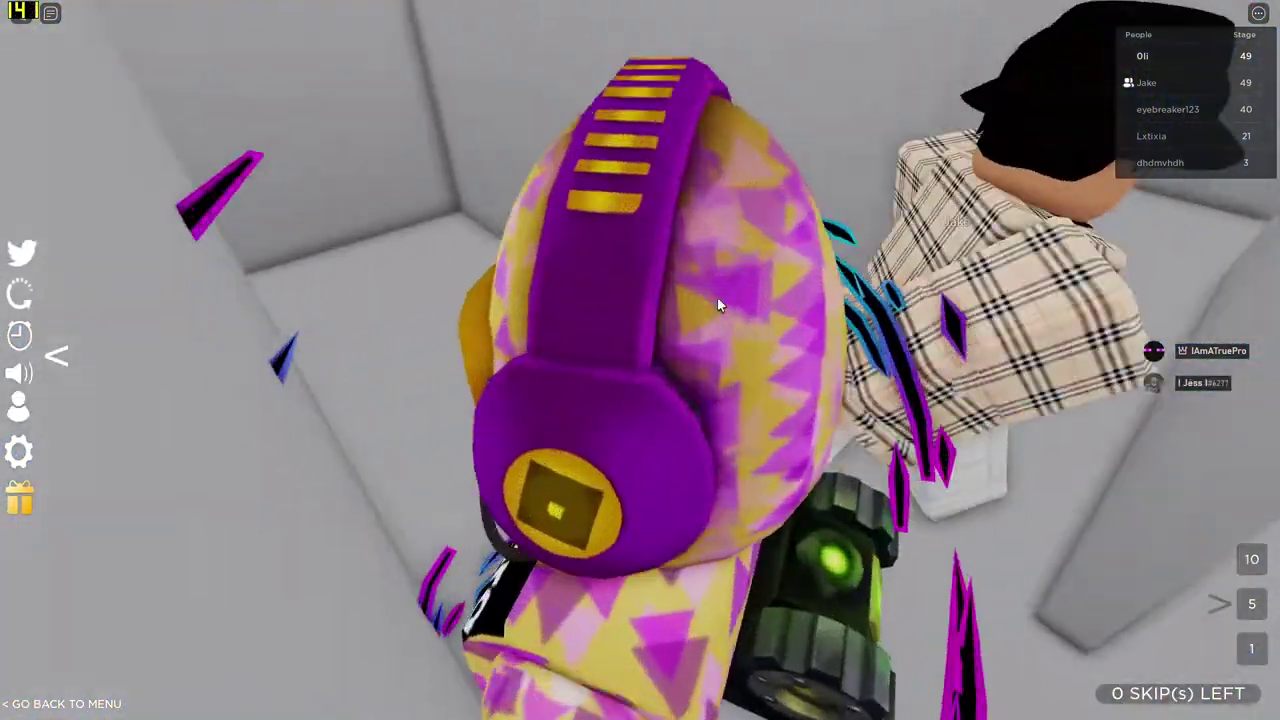
scroll(717, 300, "down", 5)
scroll(717, 300, "down", 3)
scroll(717, 300, "up", 4)
scroll(717, 300, "down", 3)
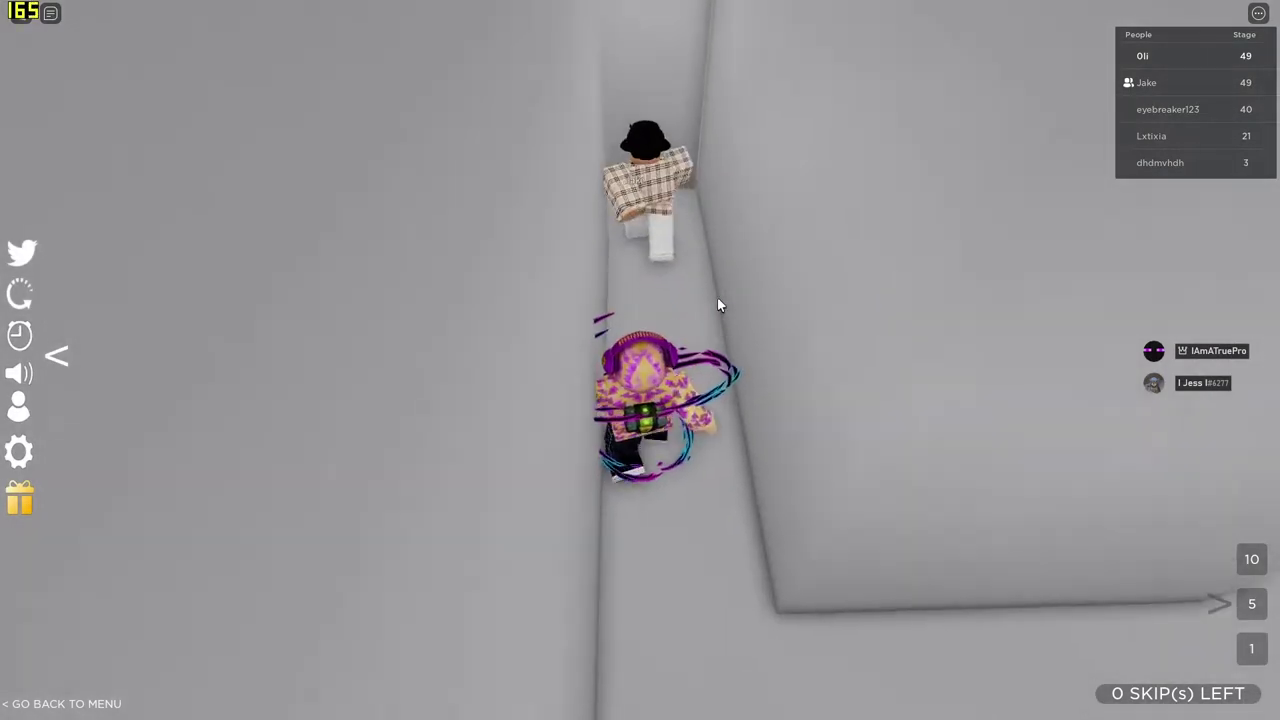
scroll(717, 303, "down", 3)
scroll(717, 303, "up", 5)
scroll(717, 303, "down", 3)
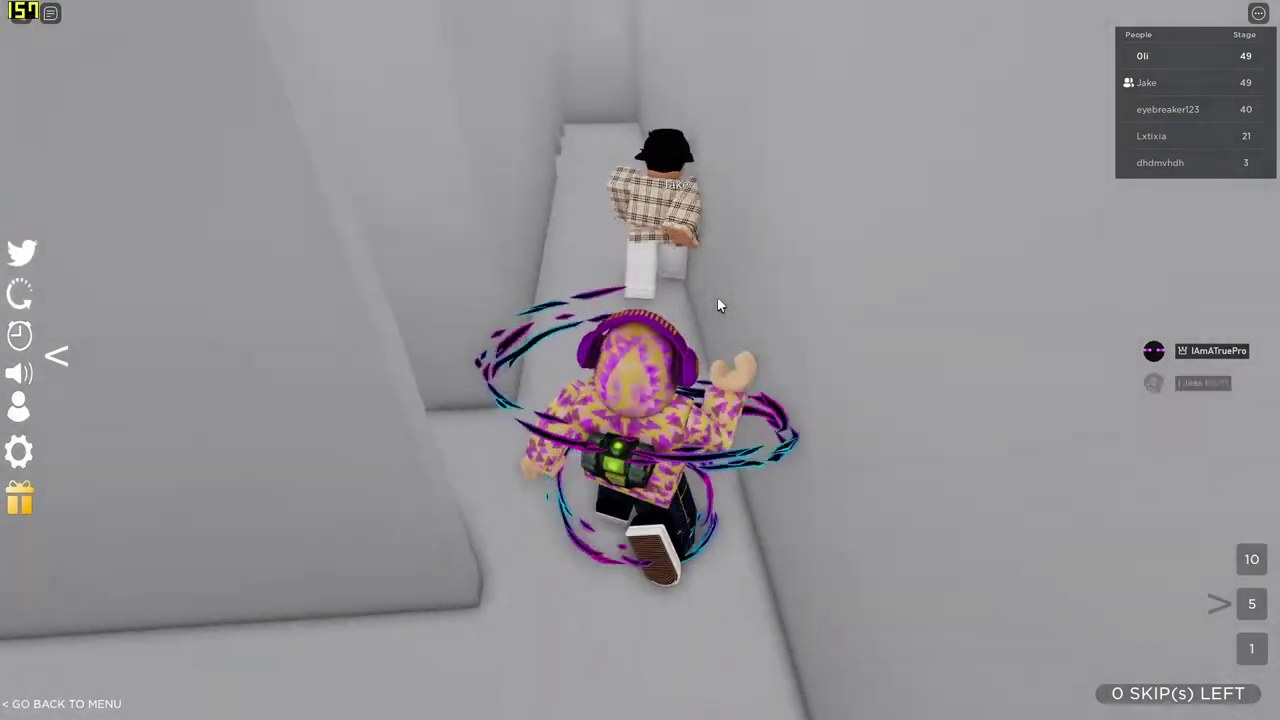
scroll(717, 300, "down", 3)
scroll(717, 300, "up", 5)
scroll(717, 300, "down", 3)
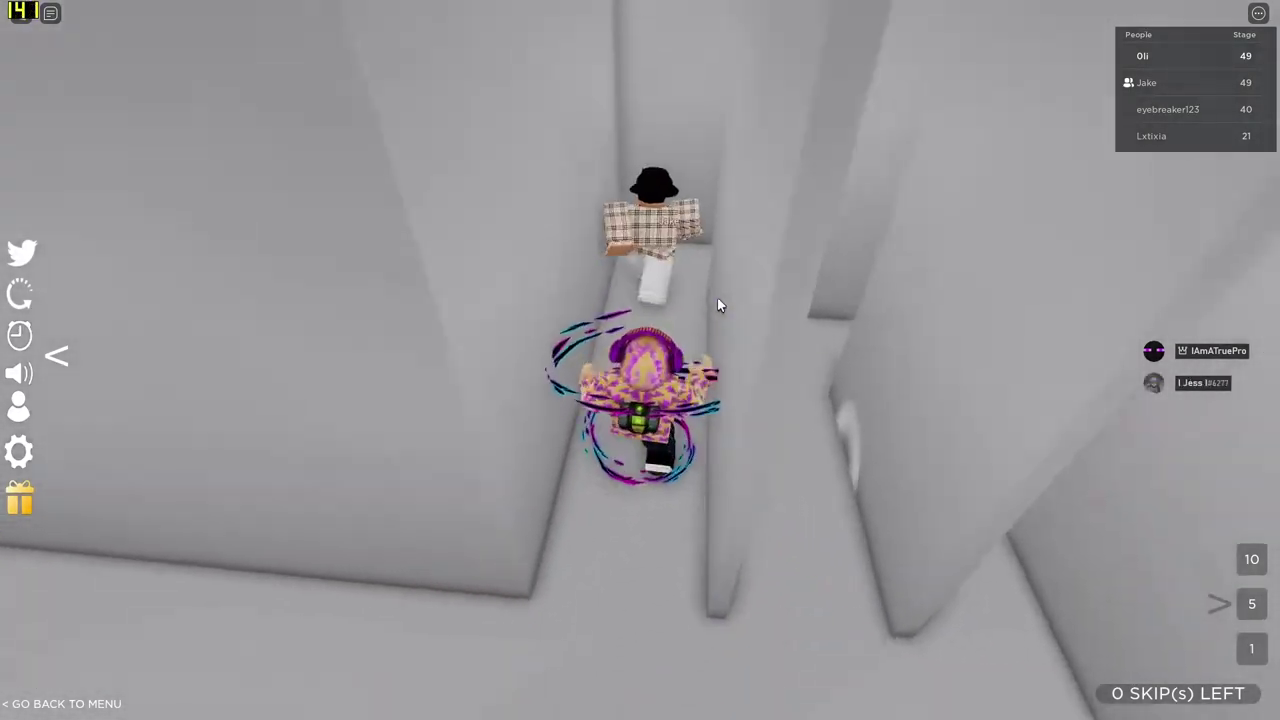
Run down the narrow white corridor behind the other player toward the blue area.
key("w")
scroll(717, 297, "down", 3)
scroll(717, 297, "up", 3)
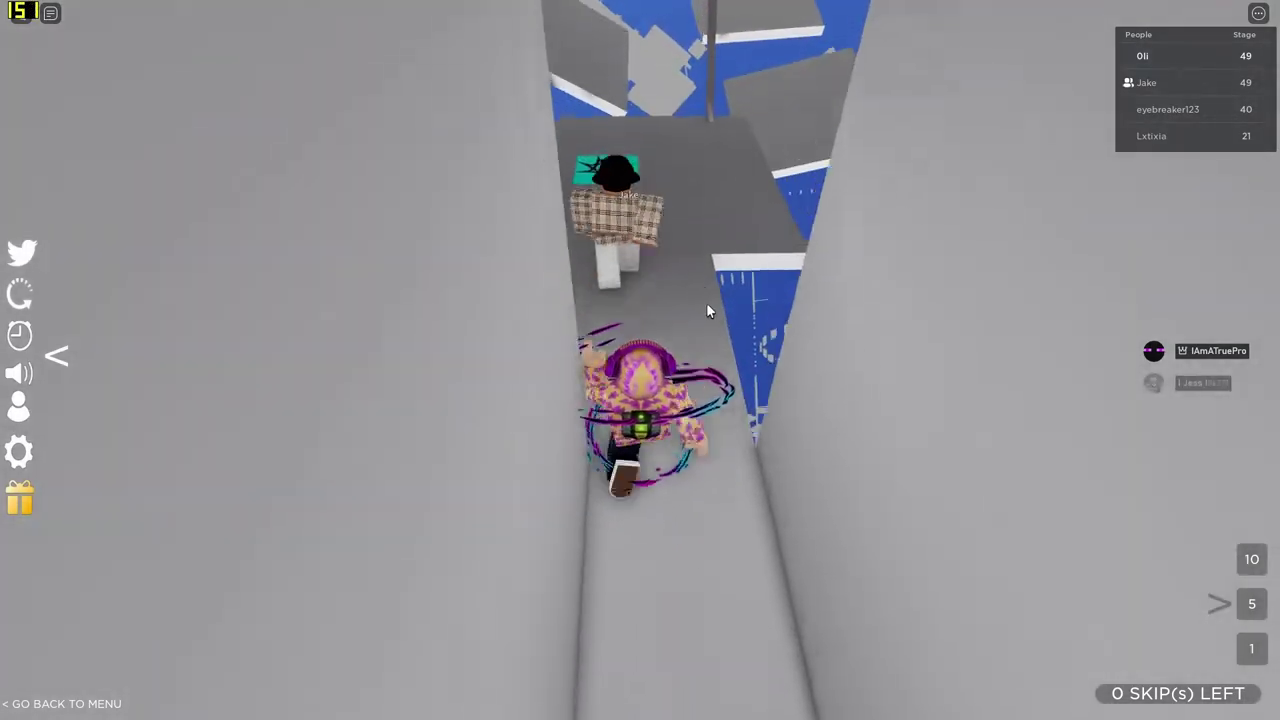
Hop across the grey platforms beside the other player to the star checkpoint.
key("w")
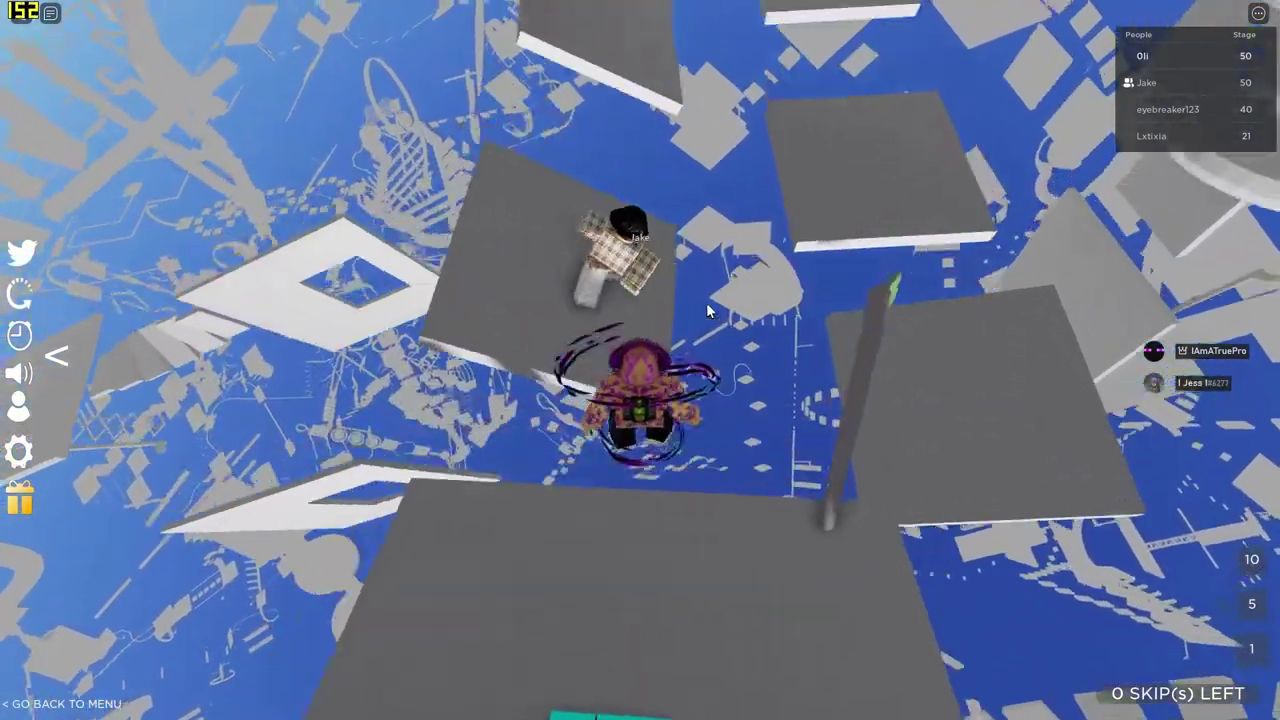
key("w")
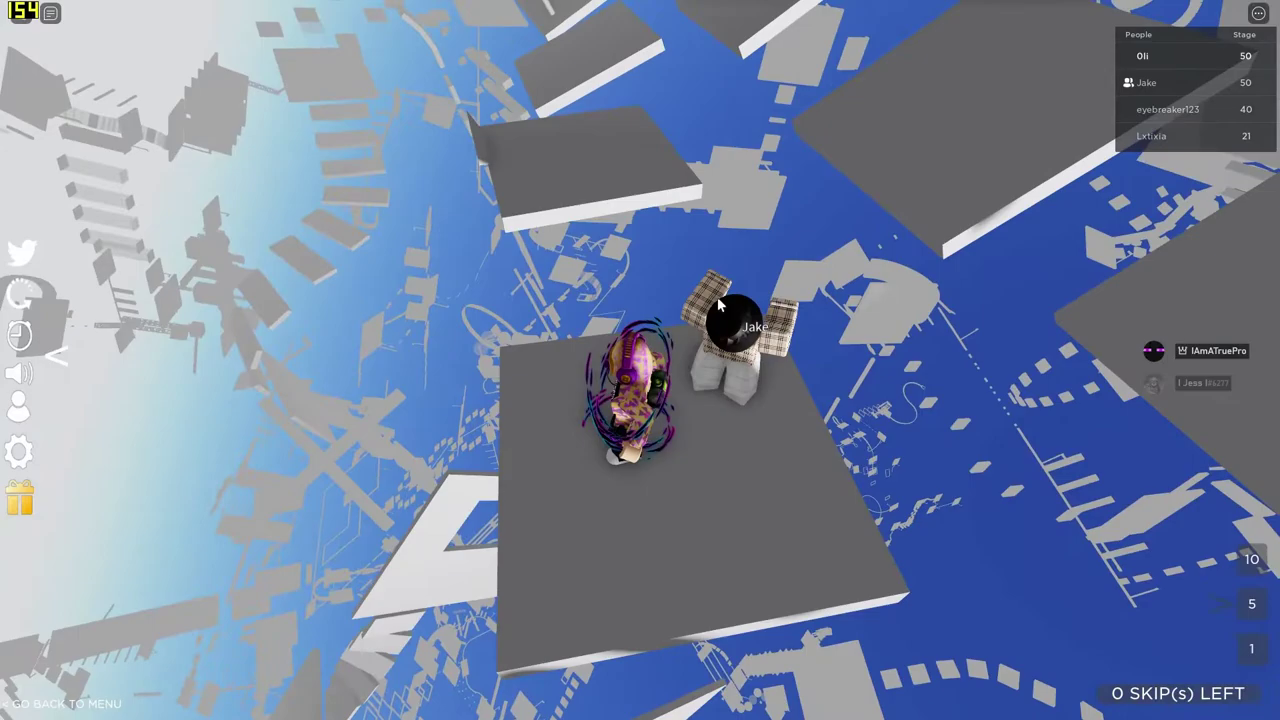
key("w")
key("space")
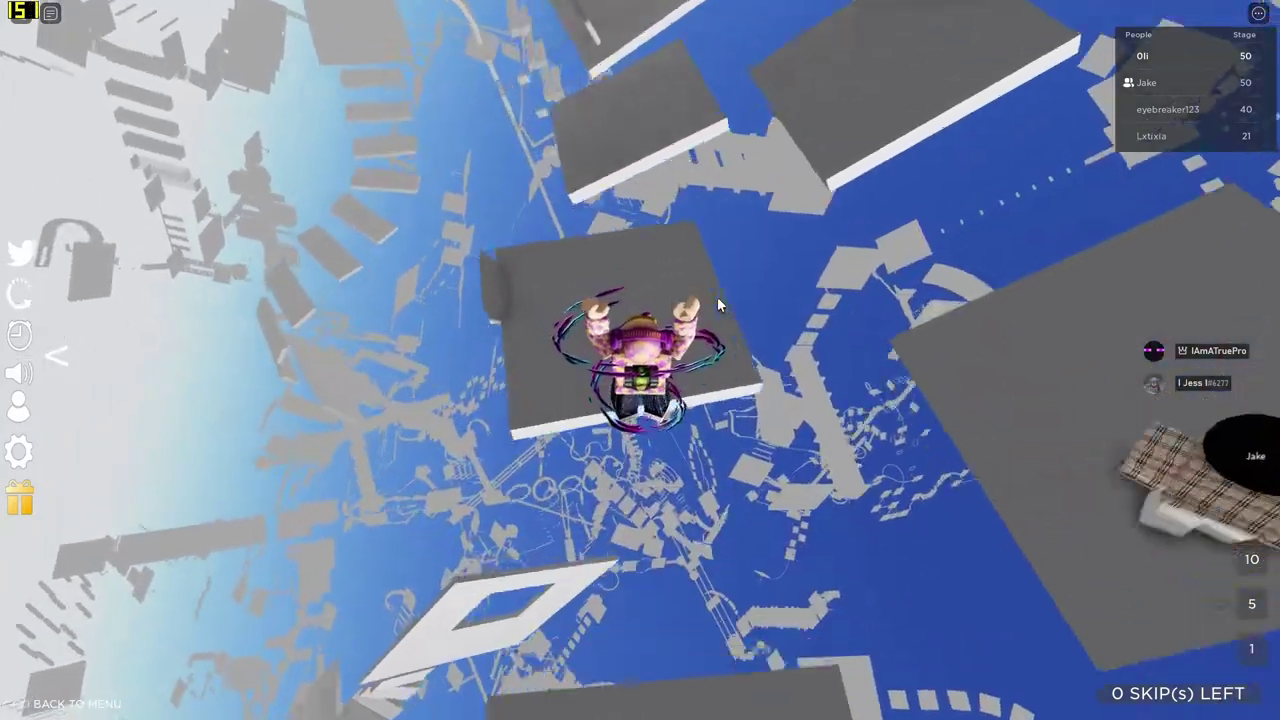
key("w")
key("space")
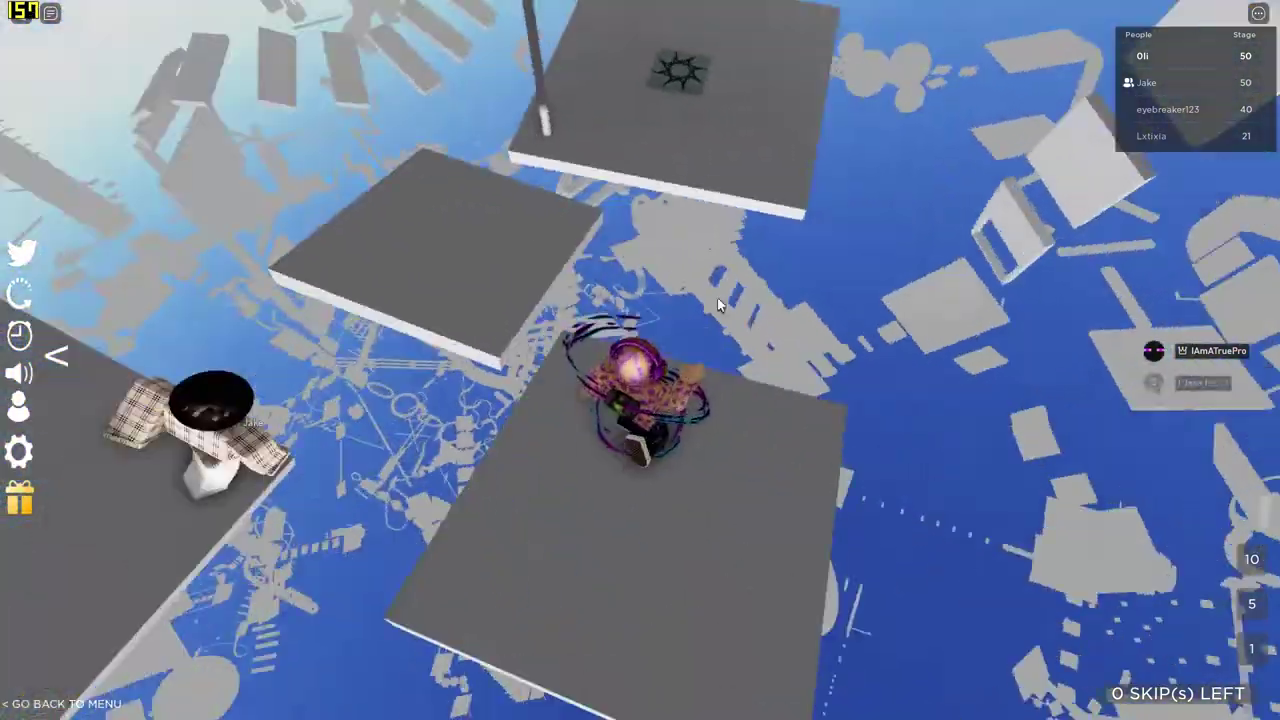
key("w")
key("space")
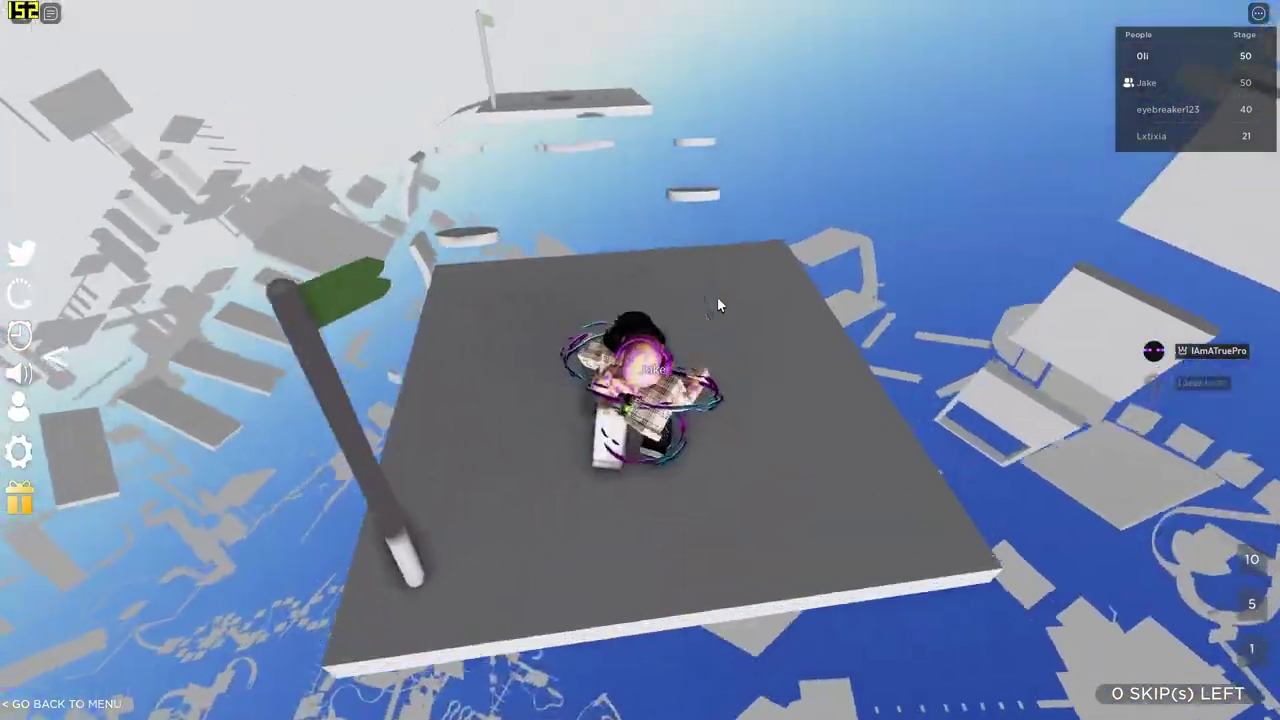
Drop from the checkpoint past the flag platform through the lower sections, reaching stage 123.
key("w")
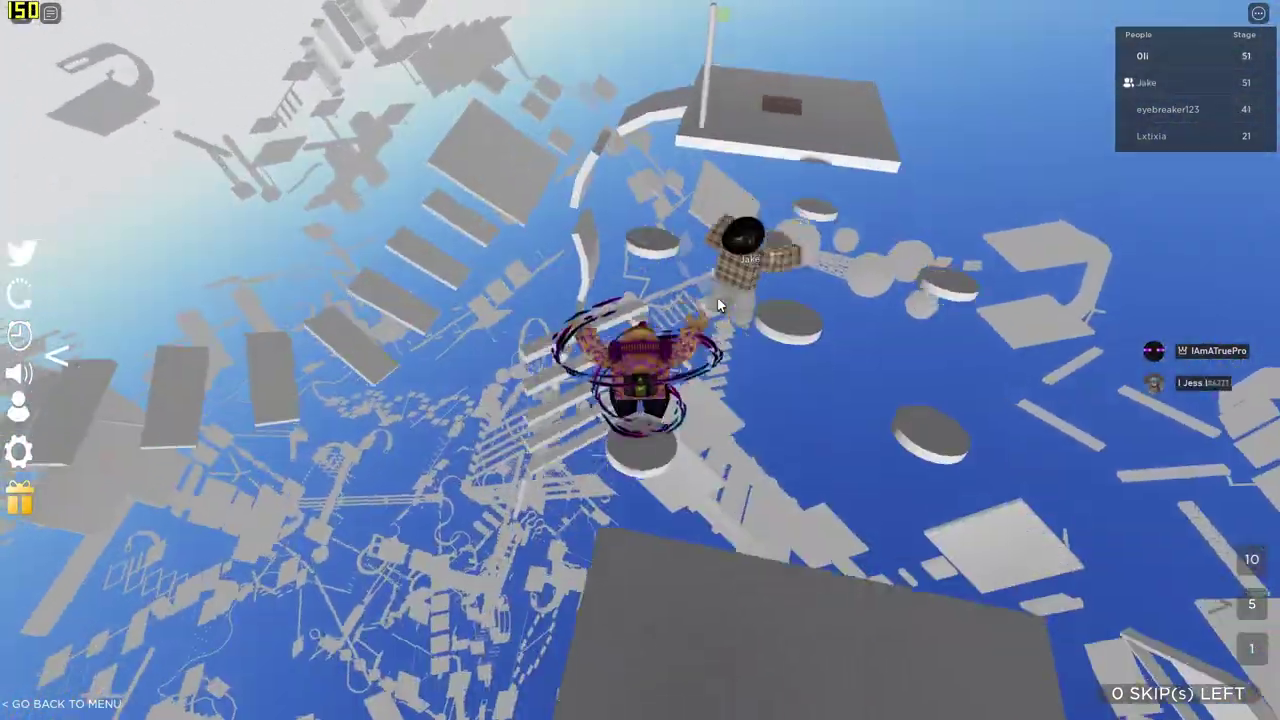
key("w")
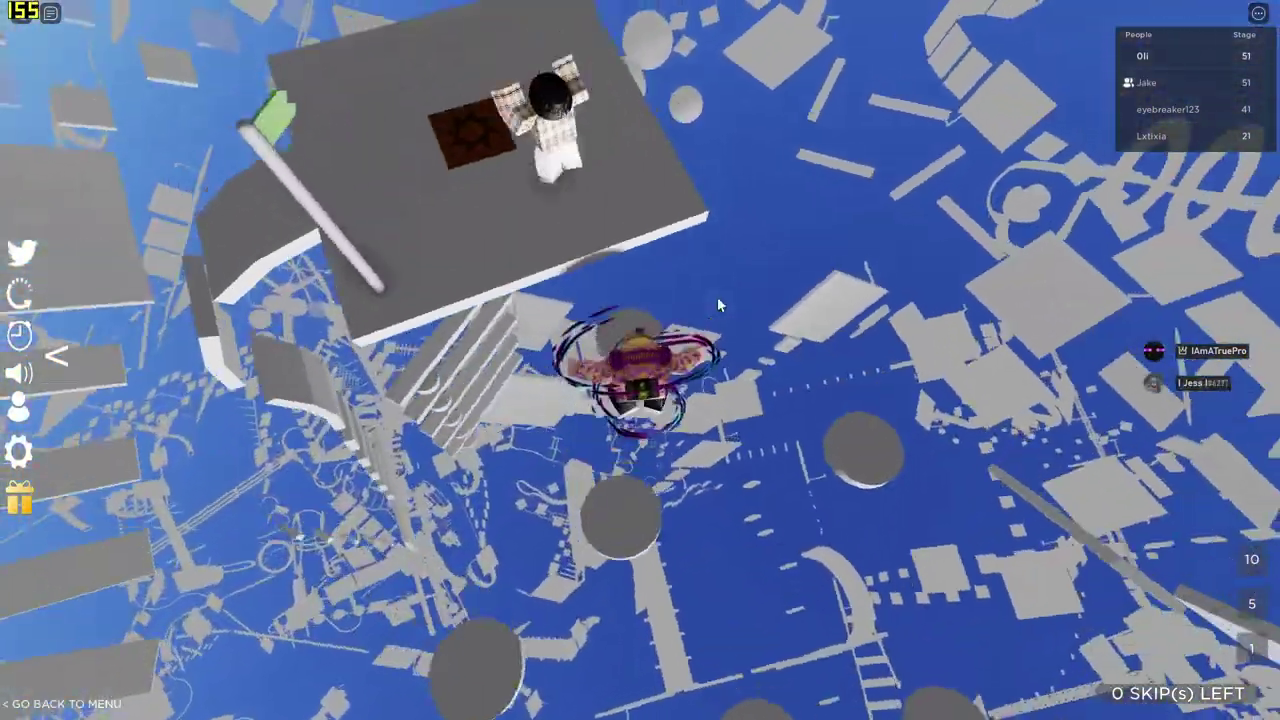
key("w")
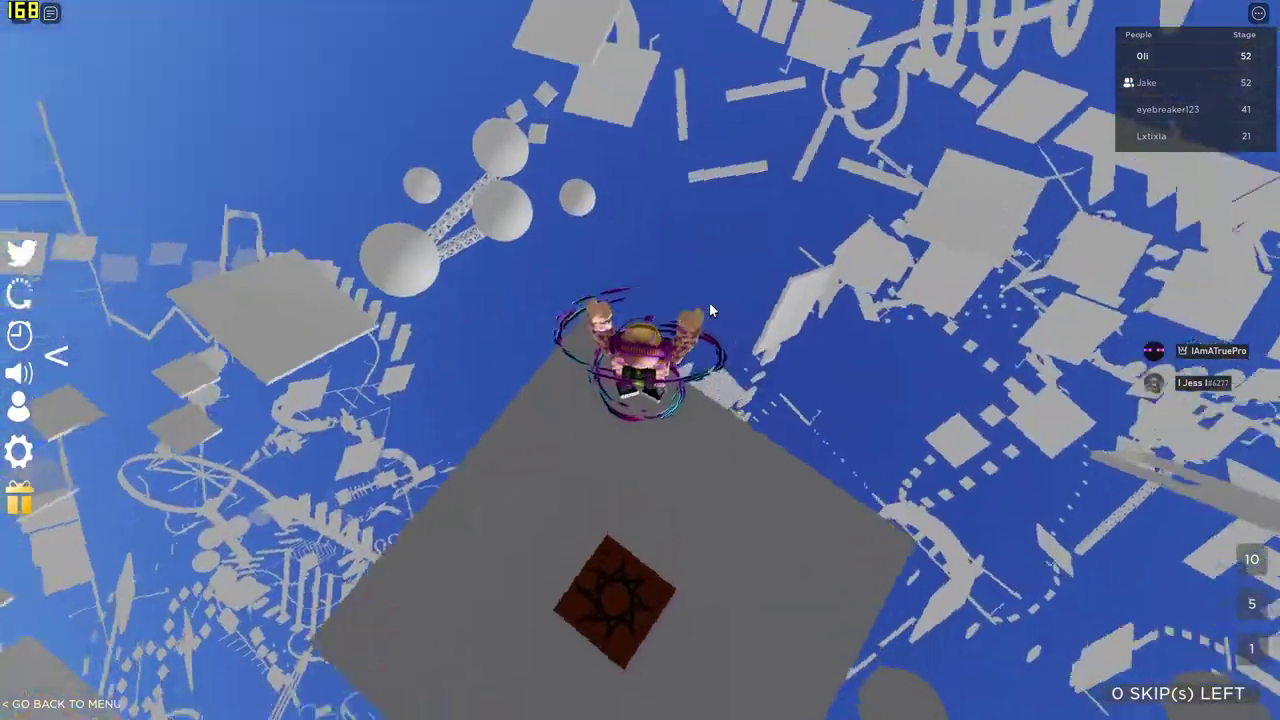
key("w")
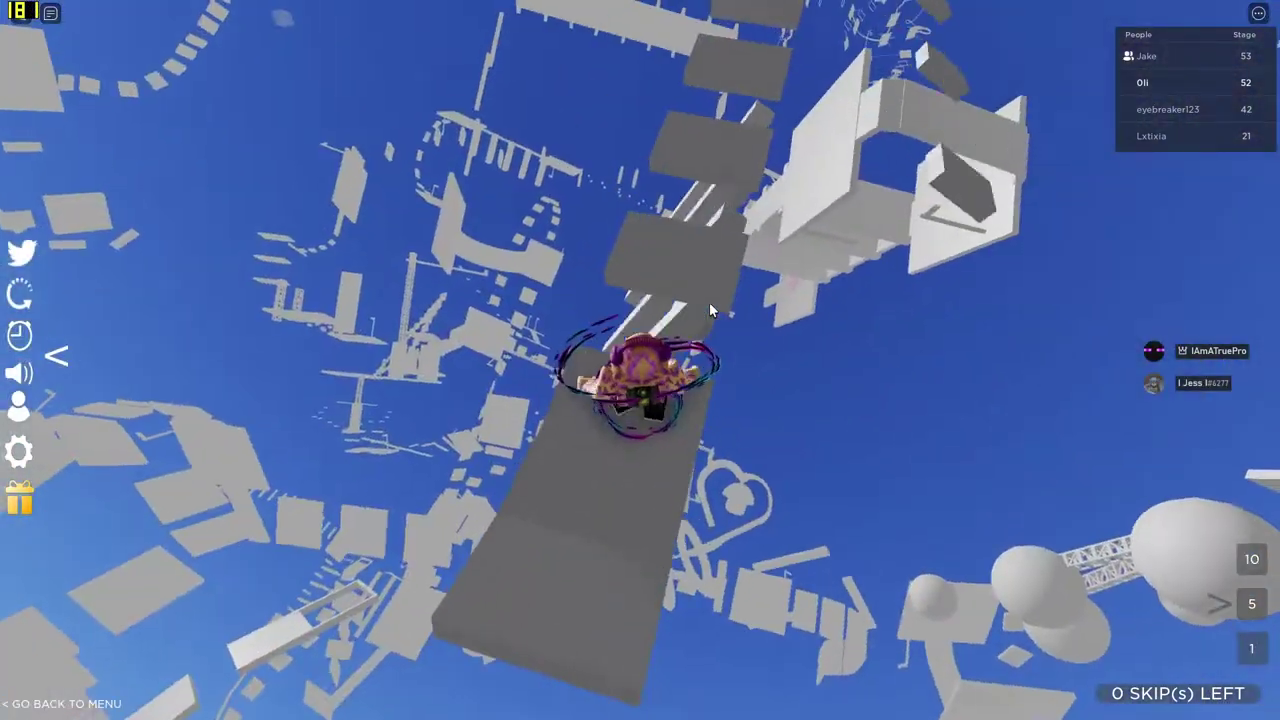
key("w")
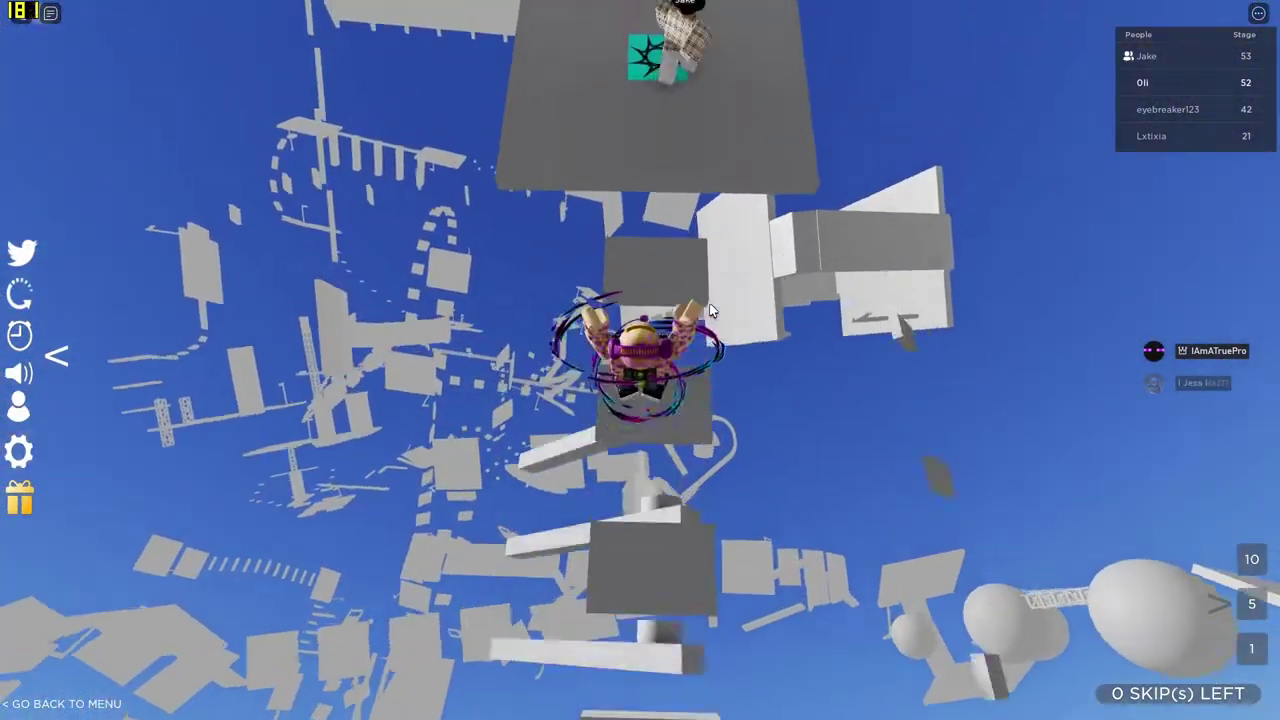
key("w")
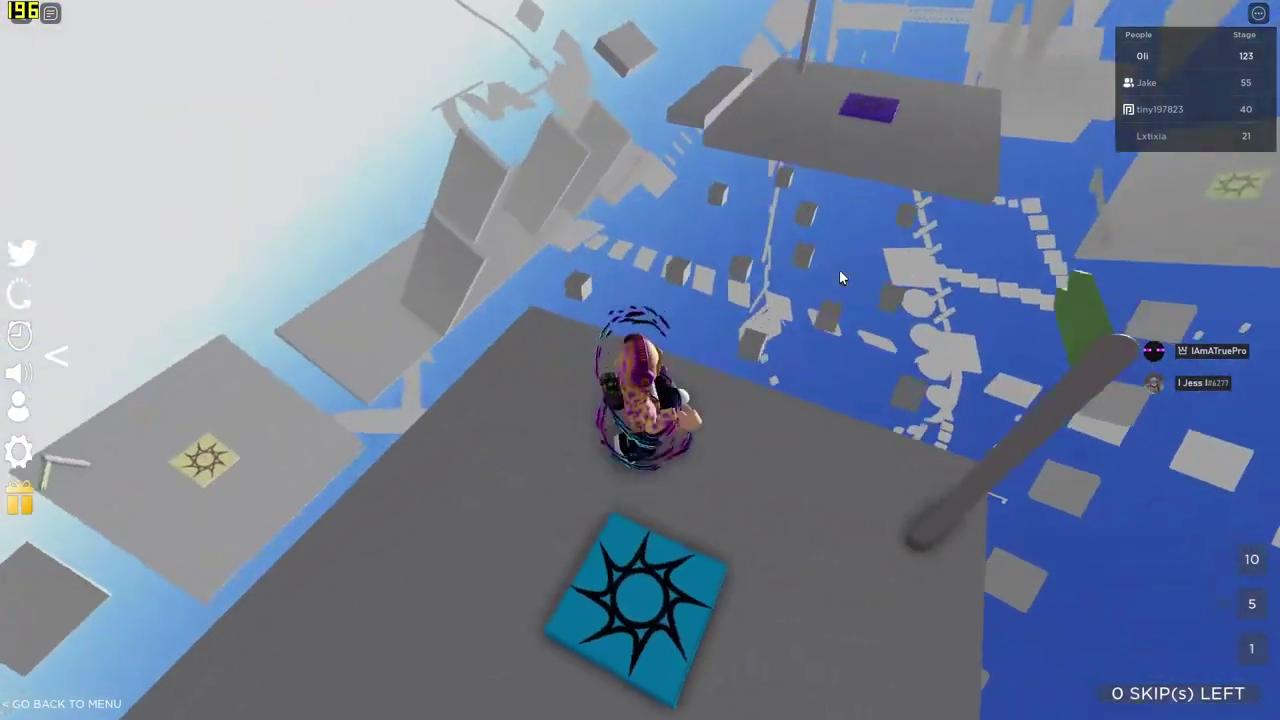
Jump from the blue-pad platform past the purple pad, reaching stage 124 and moving on.
key("space")
key("w")
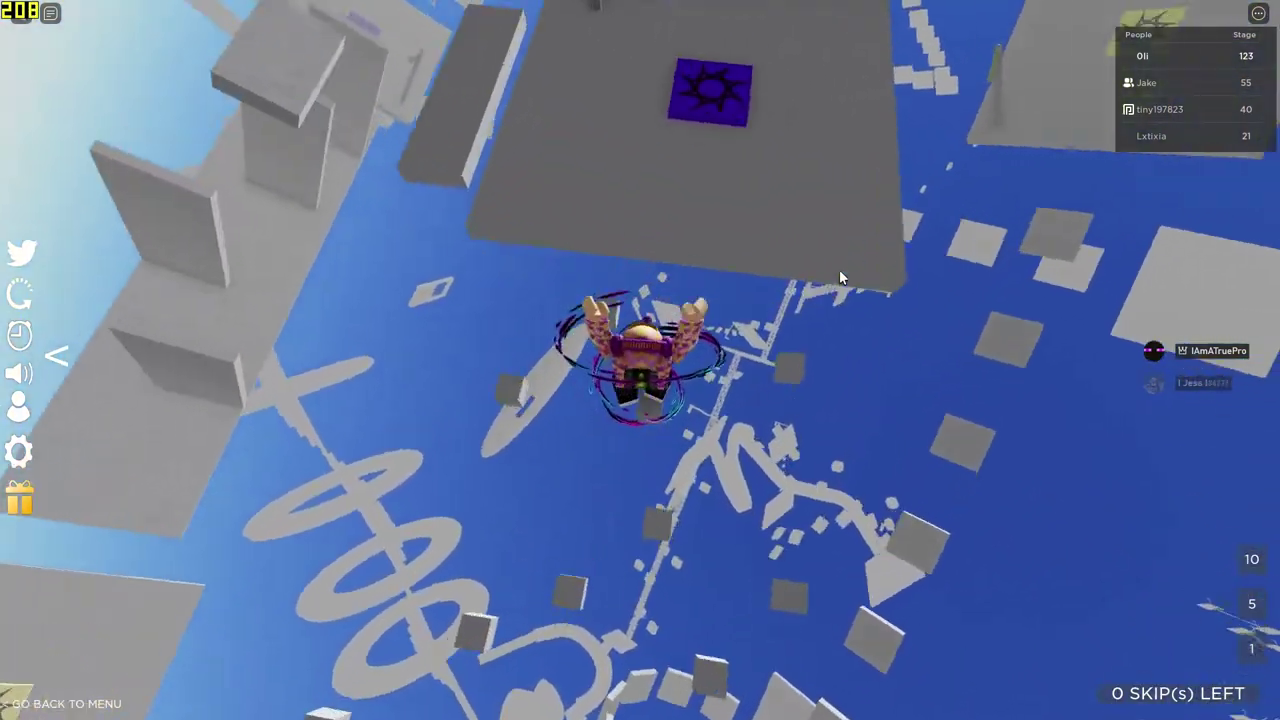
key("w")
key("space")
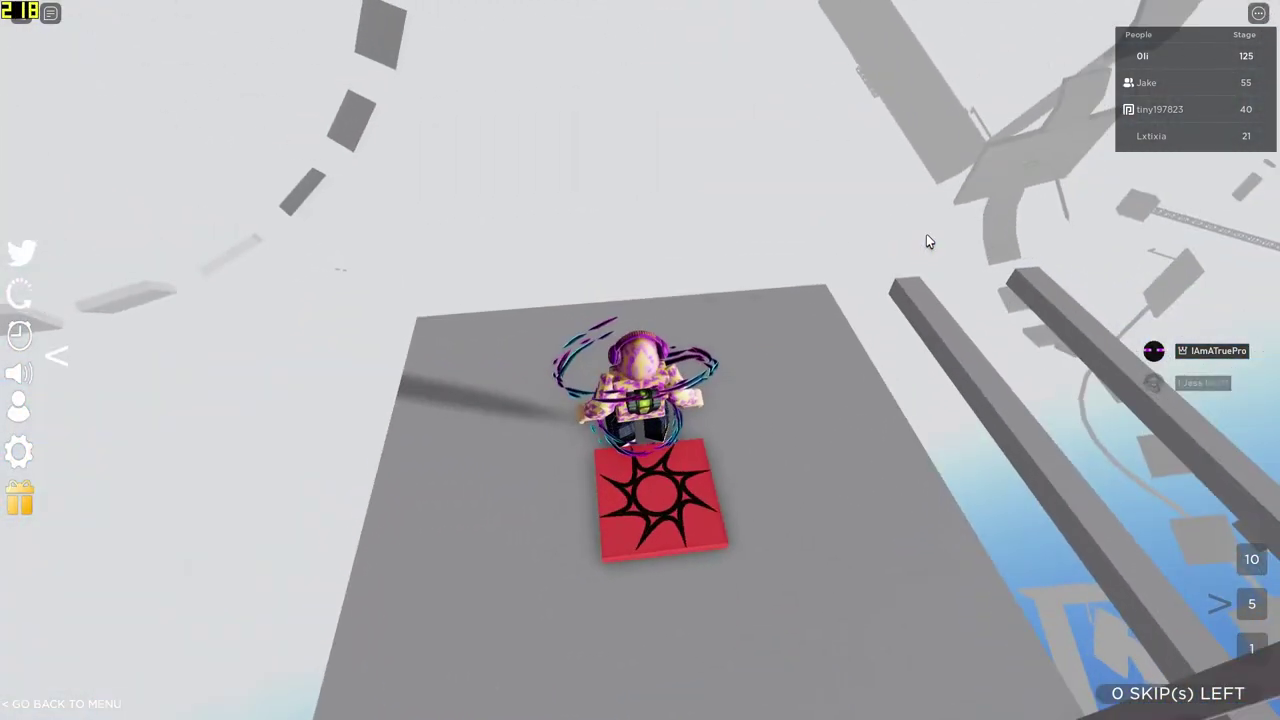
Walk off the red stage 125 pad onto the lower platform's purple star pad.
key("alt+F10")
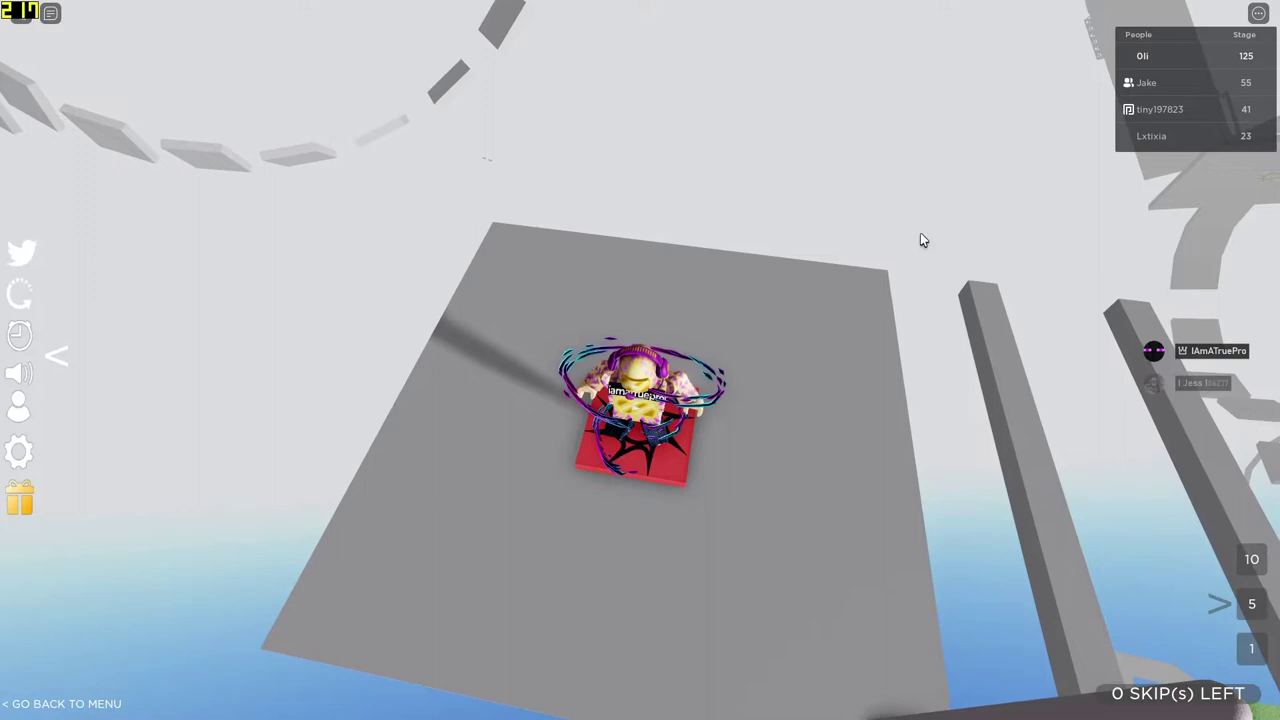
key("w")
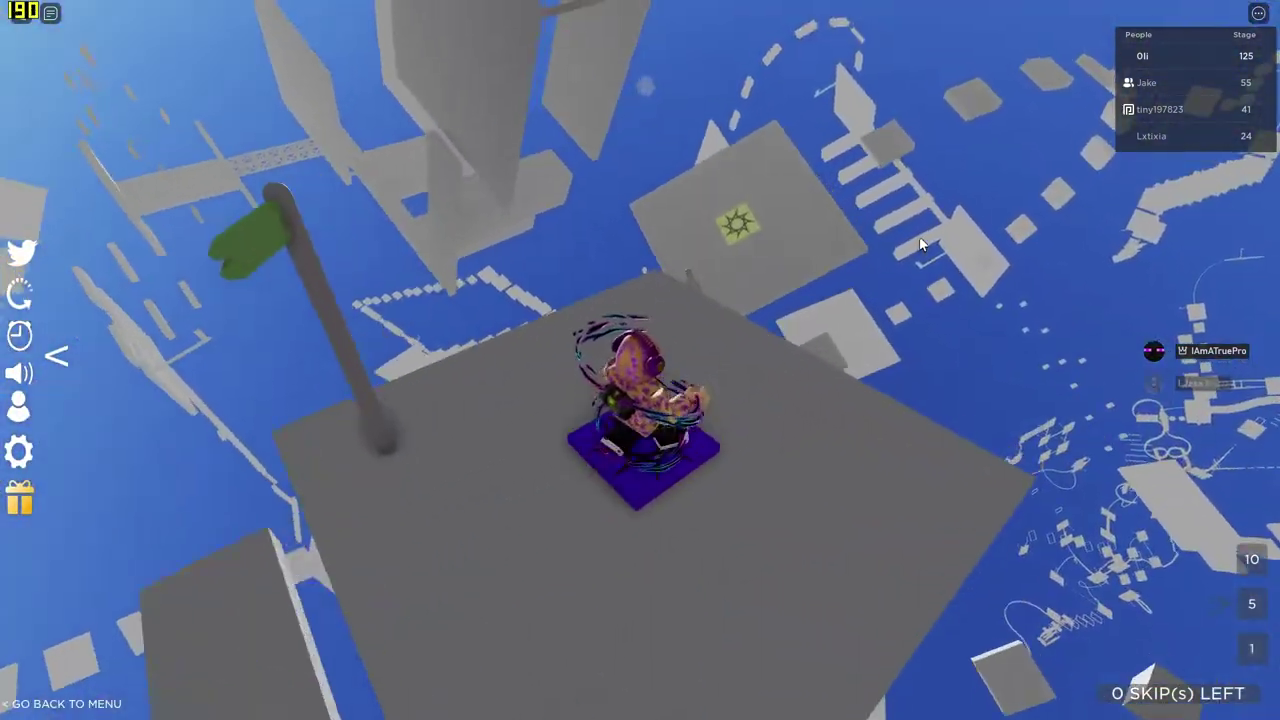
key("w")
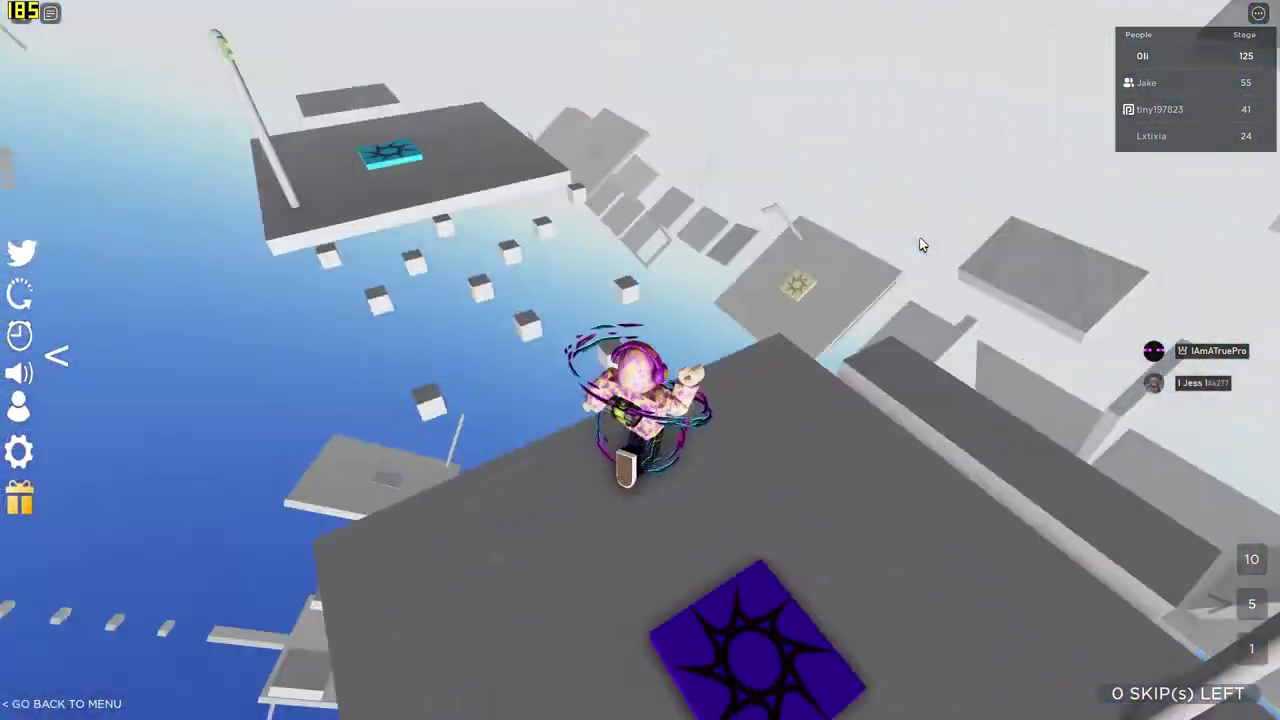
Jump across the flipped-gravity platforms to the stage 126 checkpoint beside the flag.
key("w")
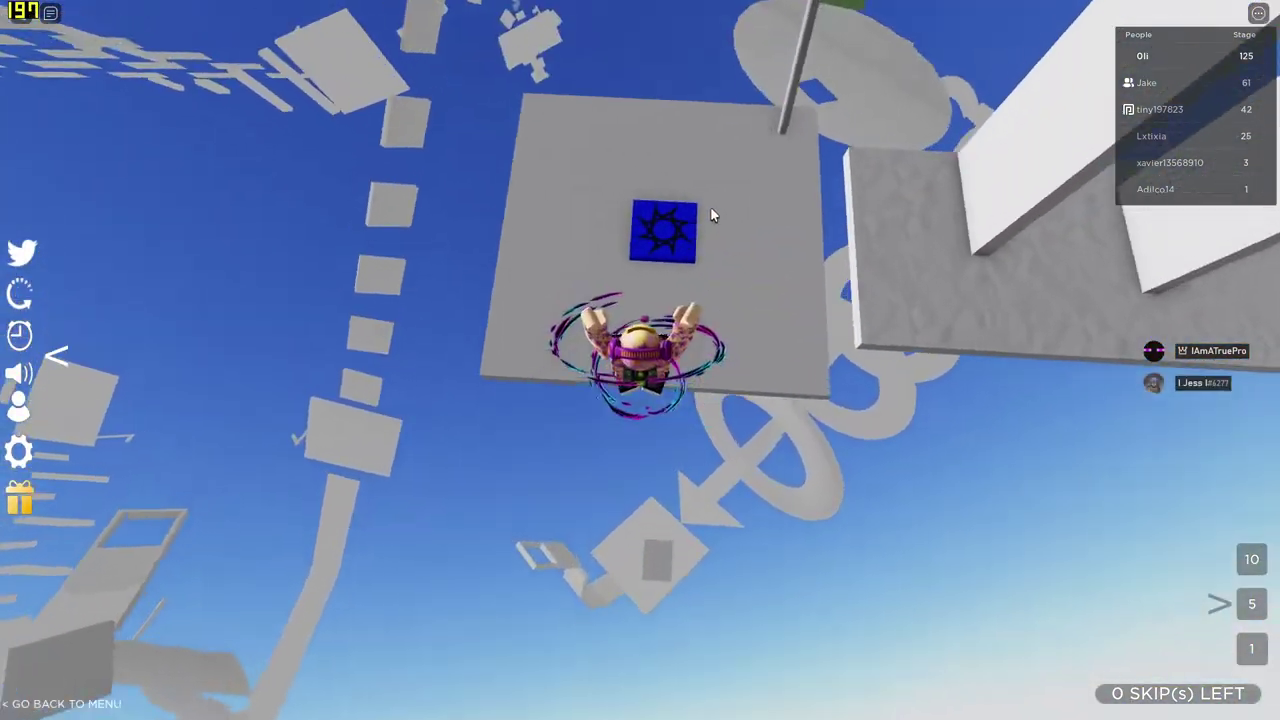
key("w")
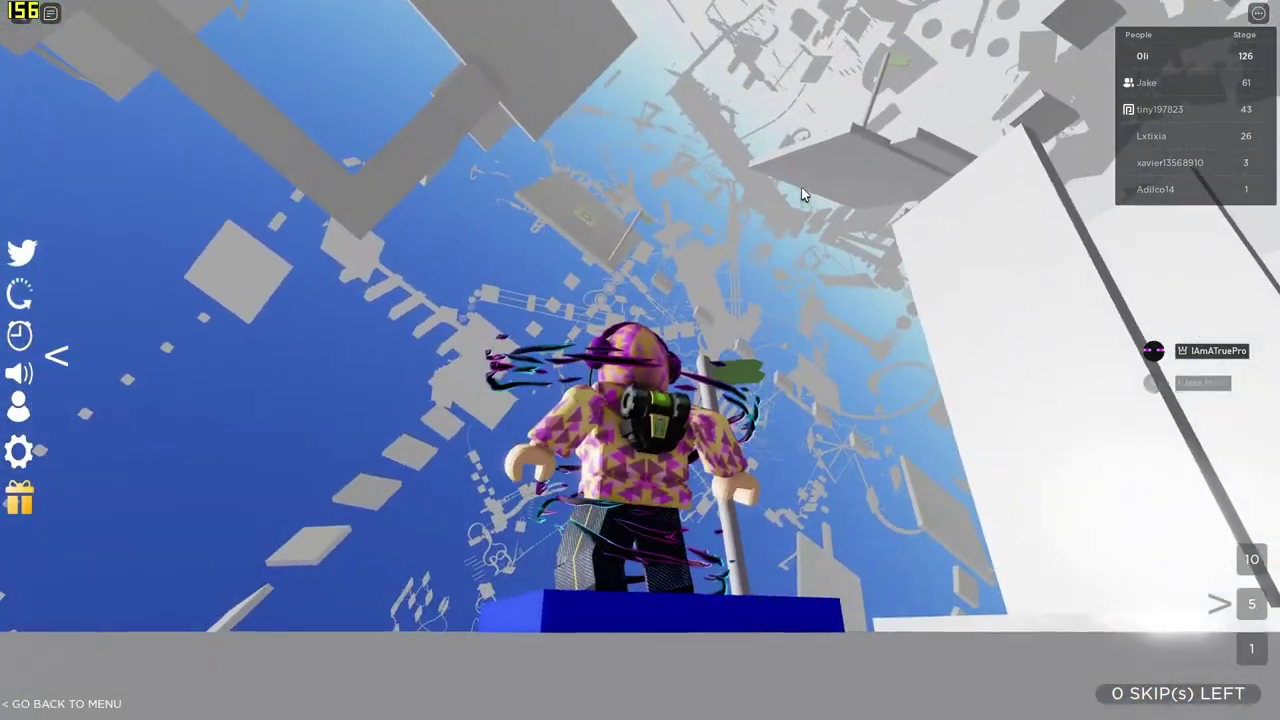
key("w")
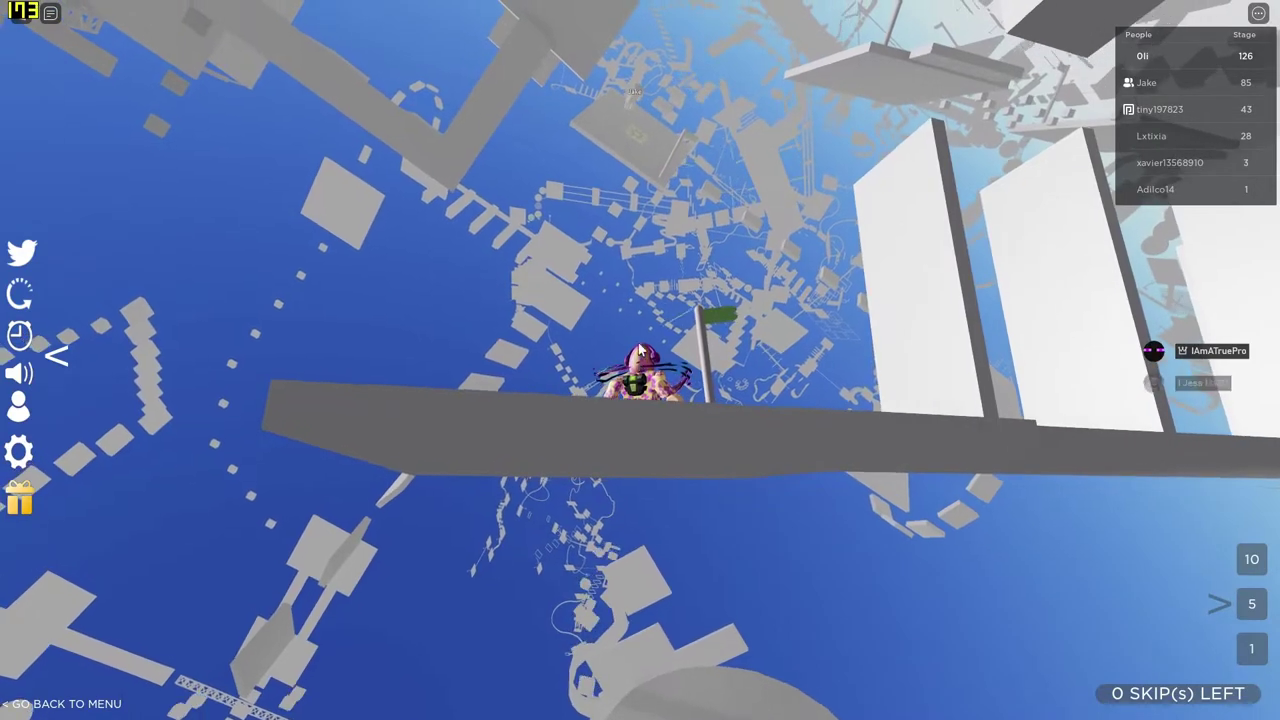
Run past the white pillars and grey stage onto the yellow stage 127 pad.
key("w")
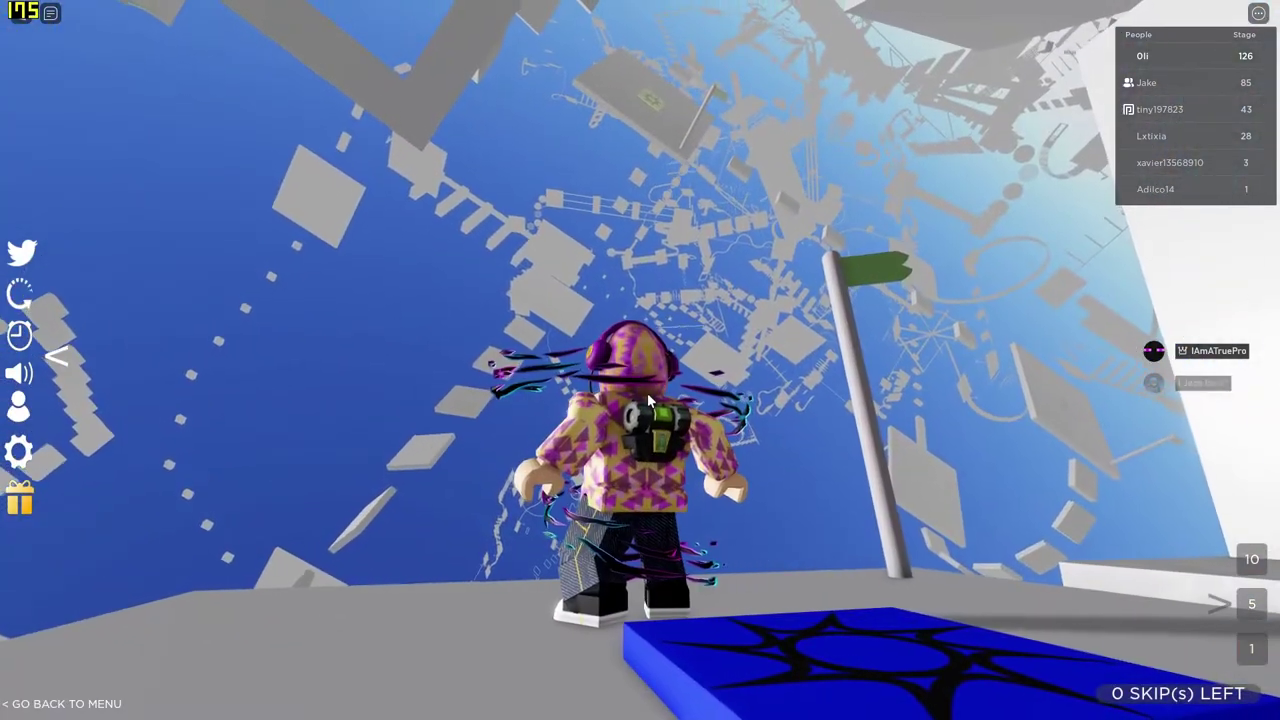
key("d")
key("w")
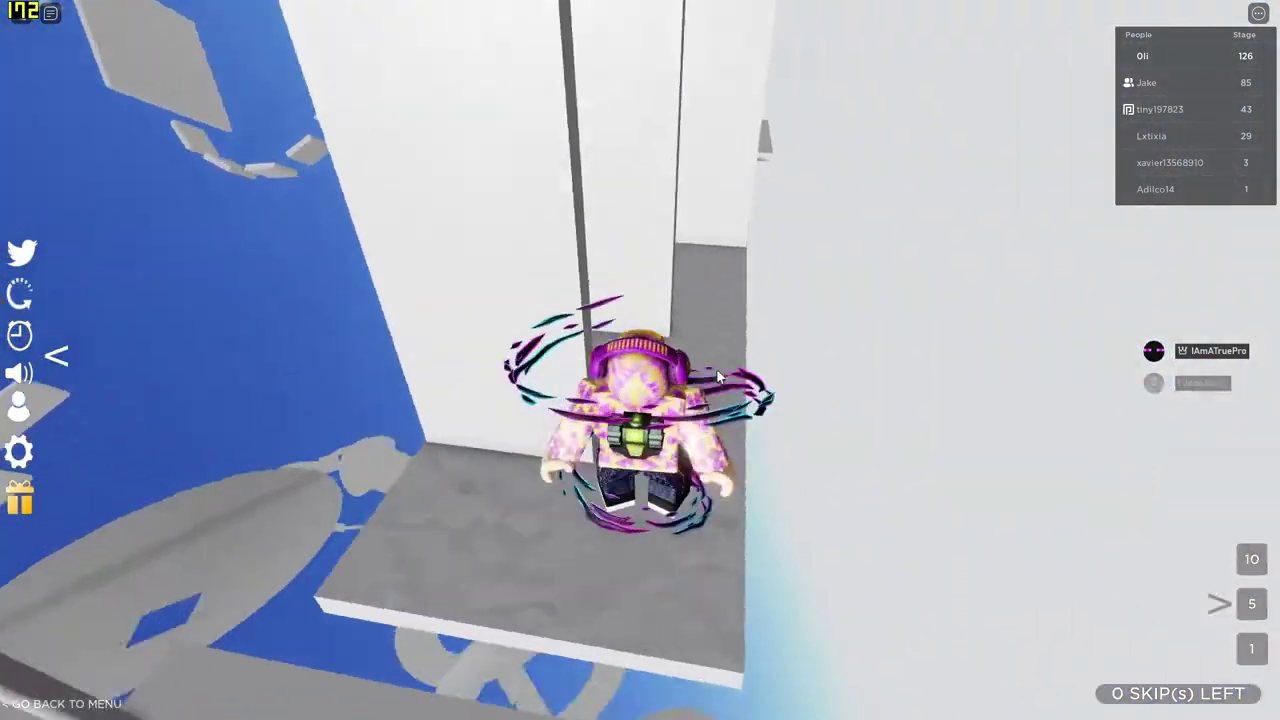
key("w")
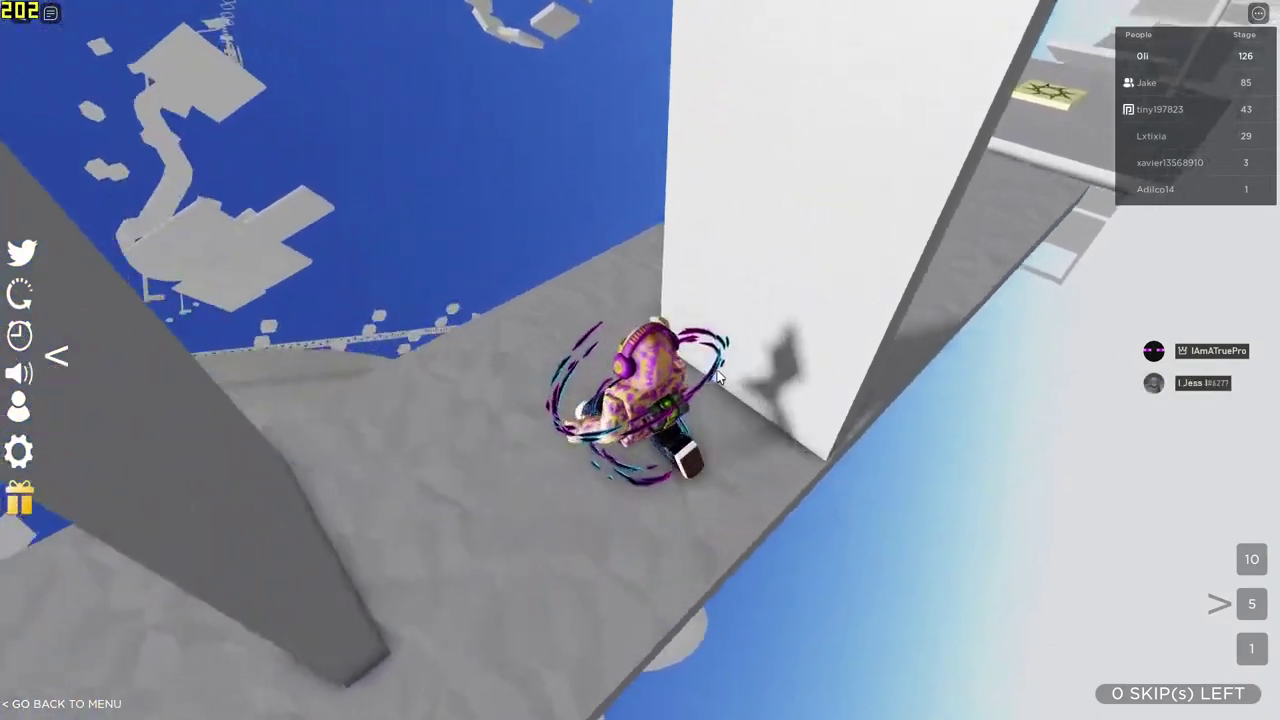
key("w")
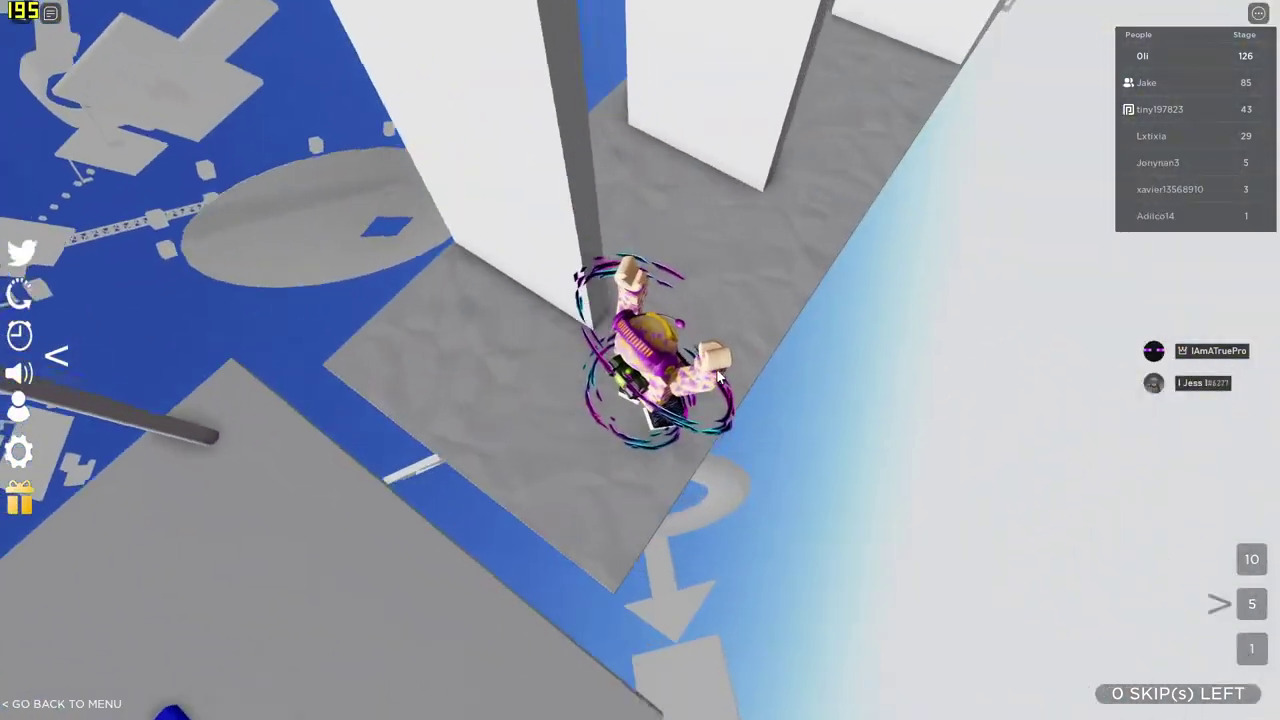
key("w")
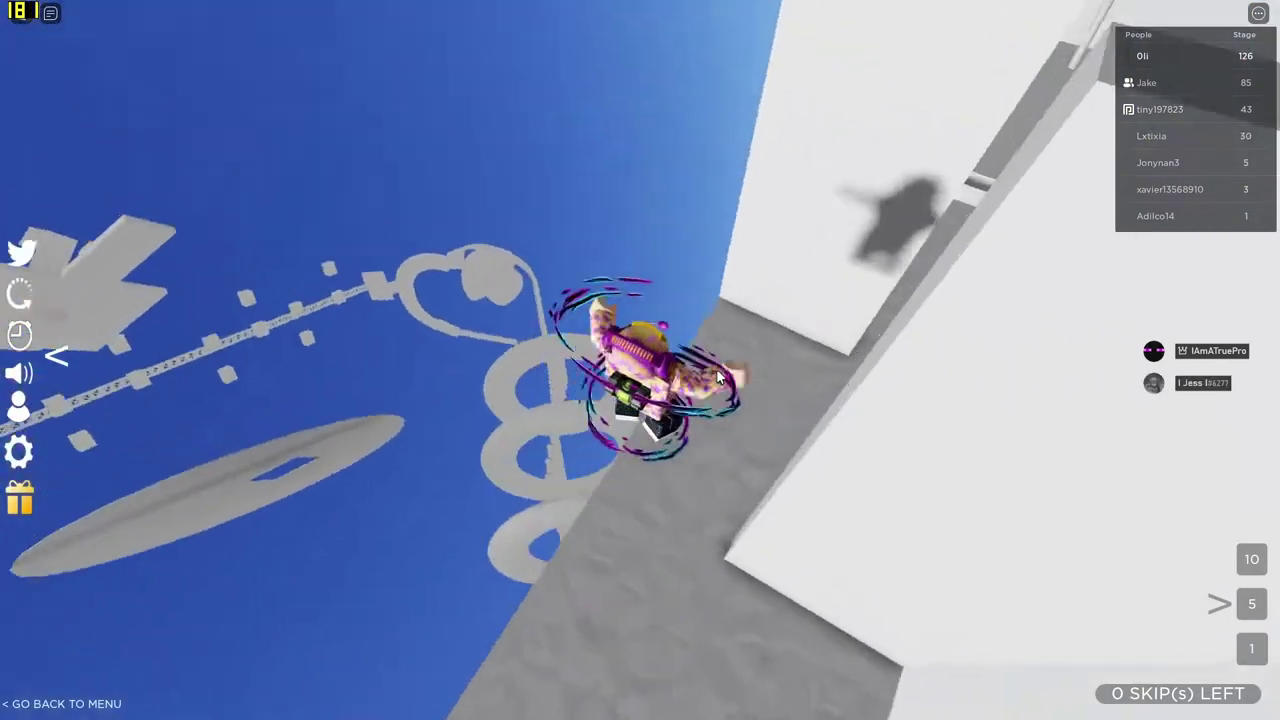
key("w")
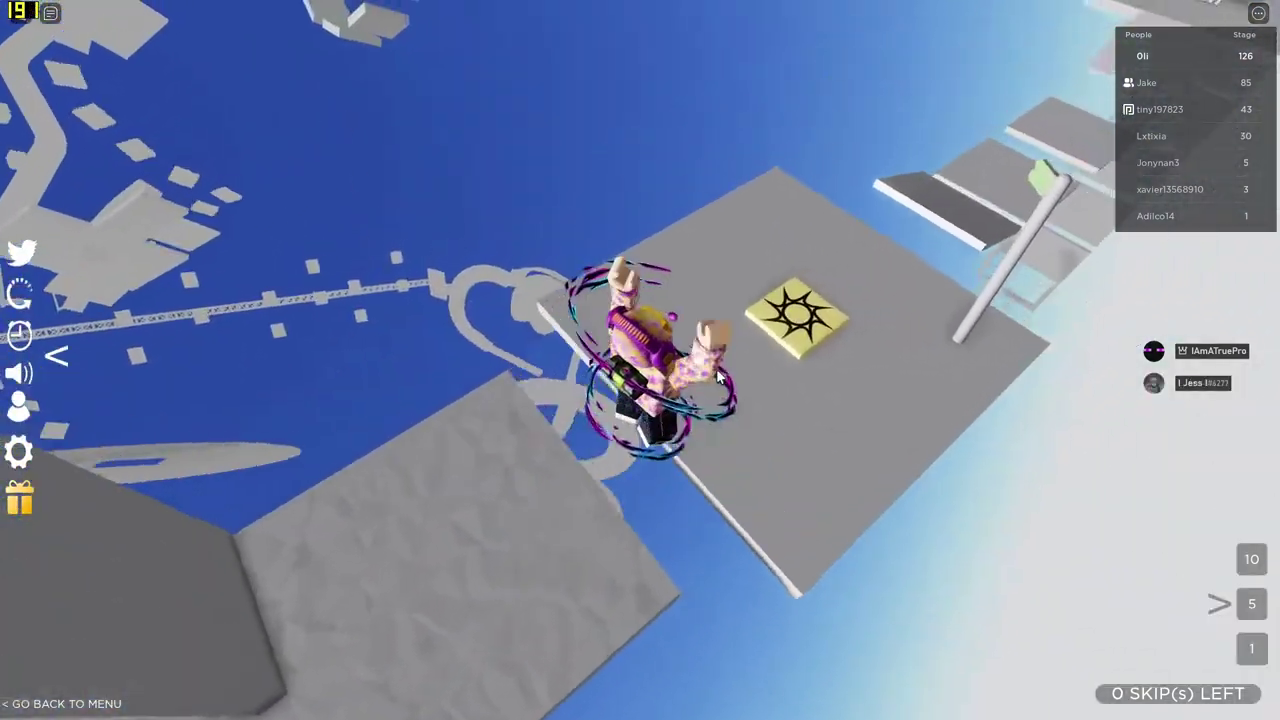
key("w")
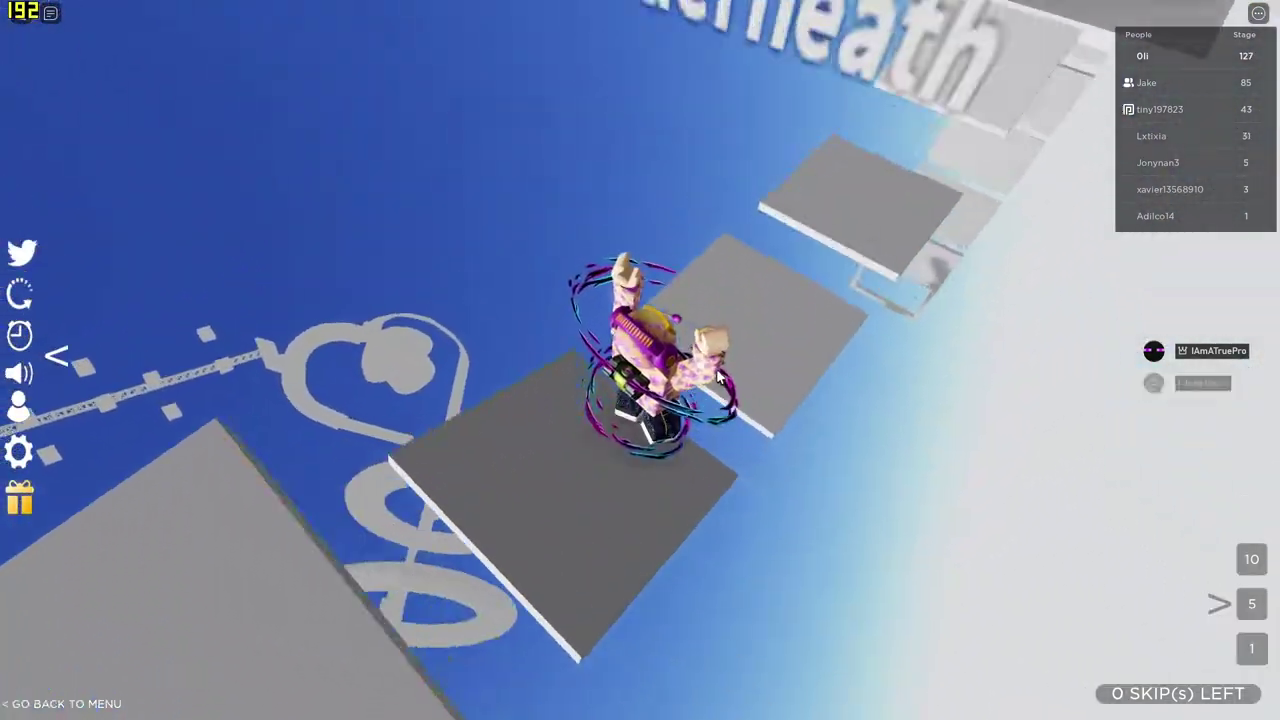
Continue down the grey-pillar walkway to the blue-pad platform beside the other player.
key("w")
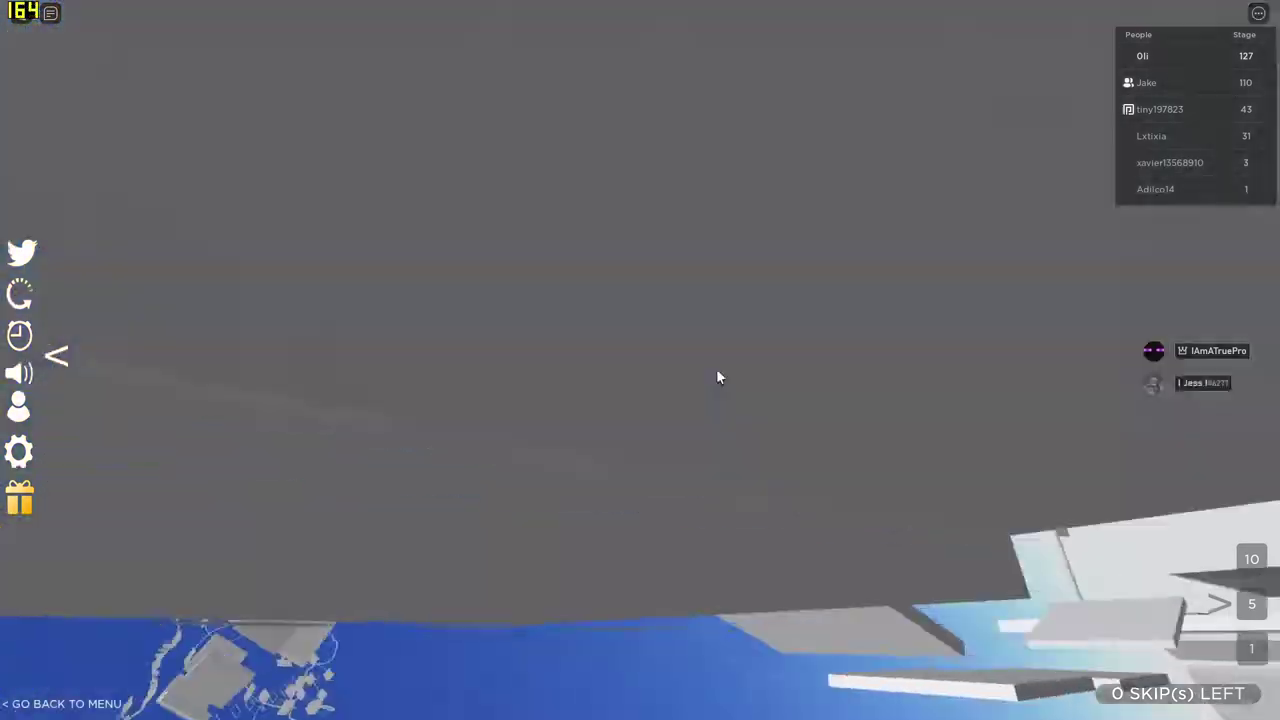
key("w")
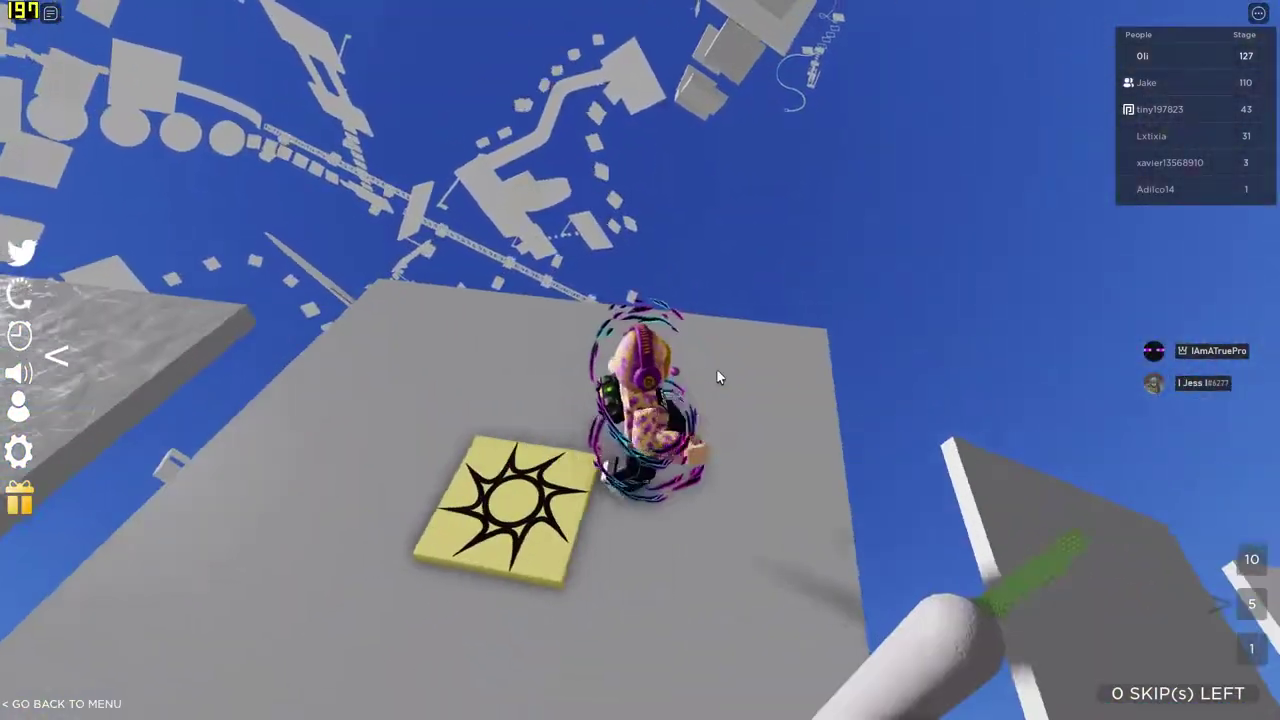
key("w")
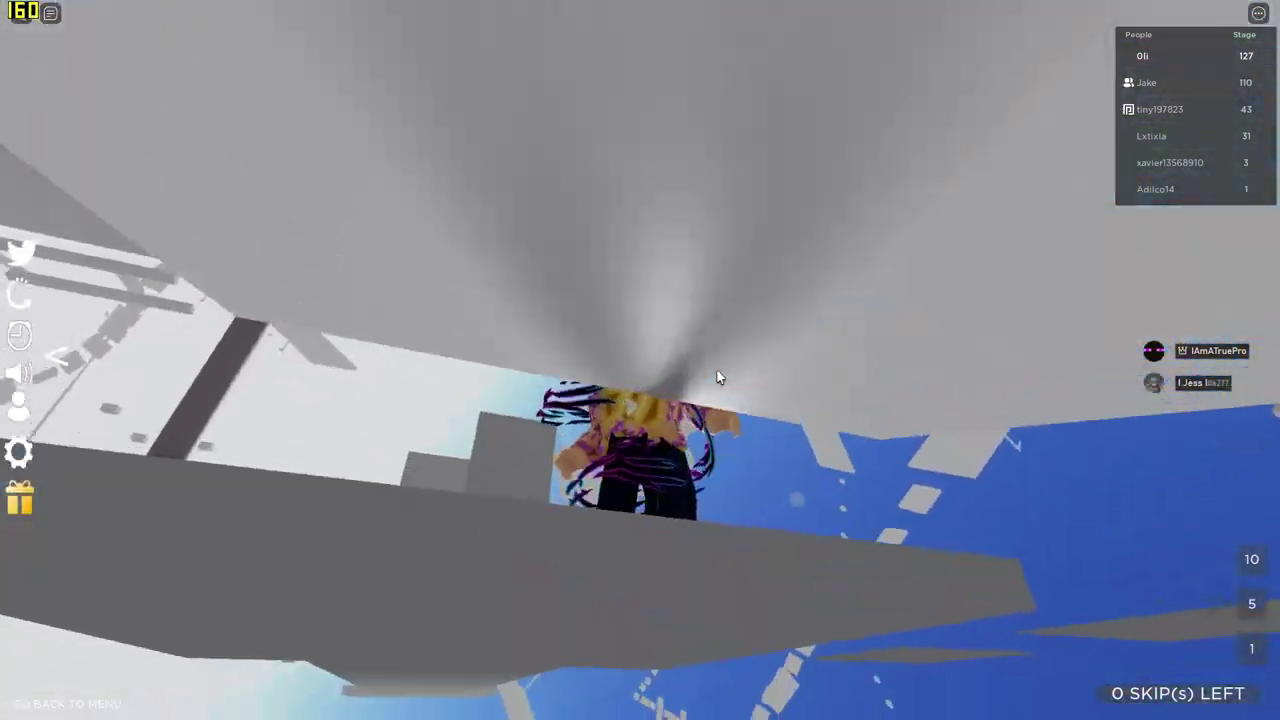
key("w")
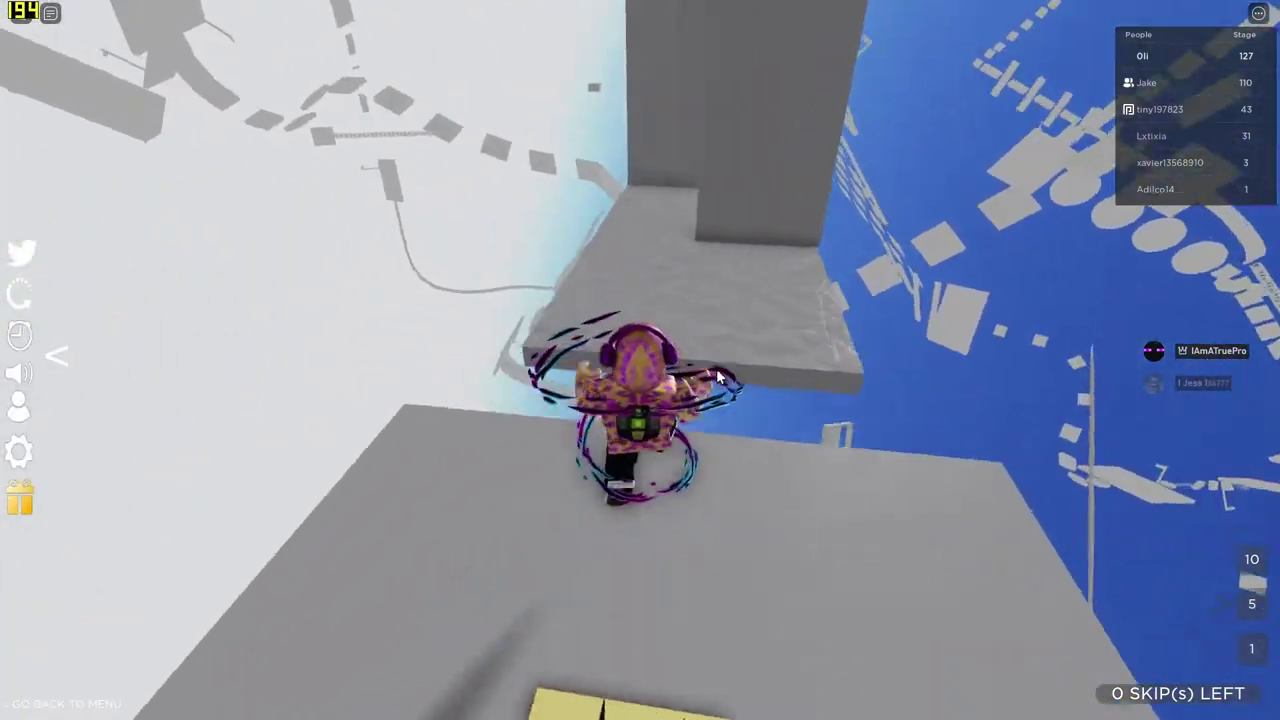
key("w")
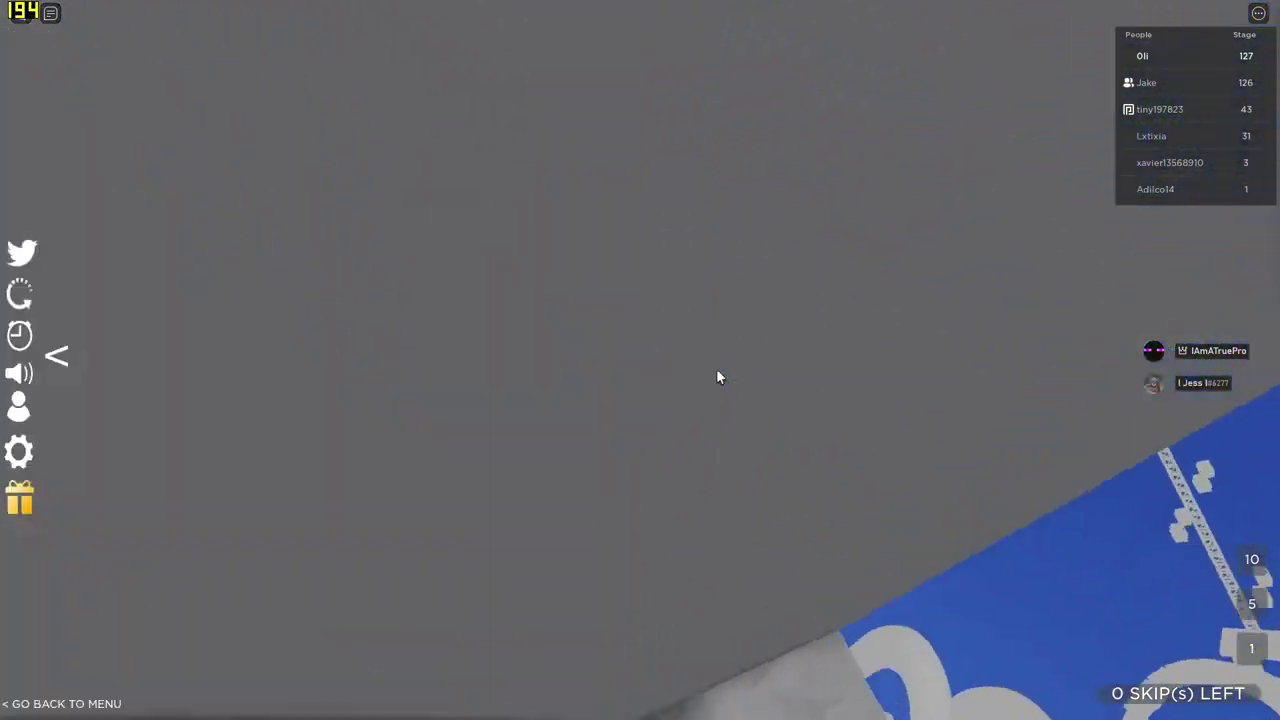
key("w")
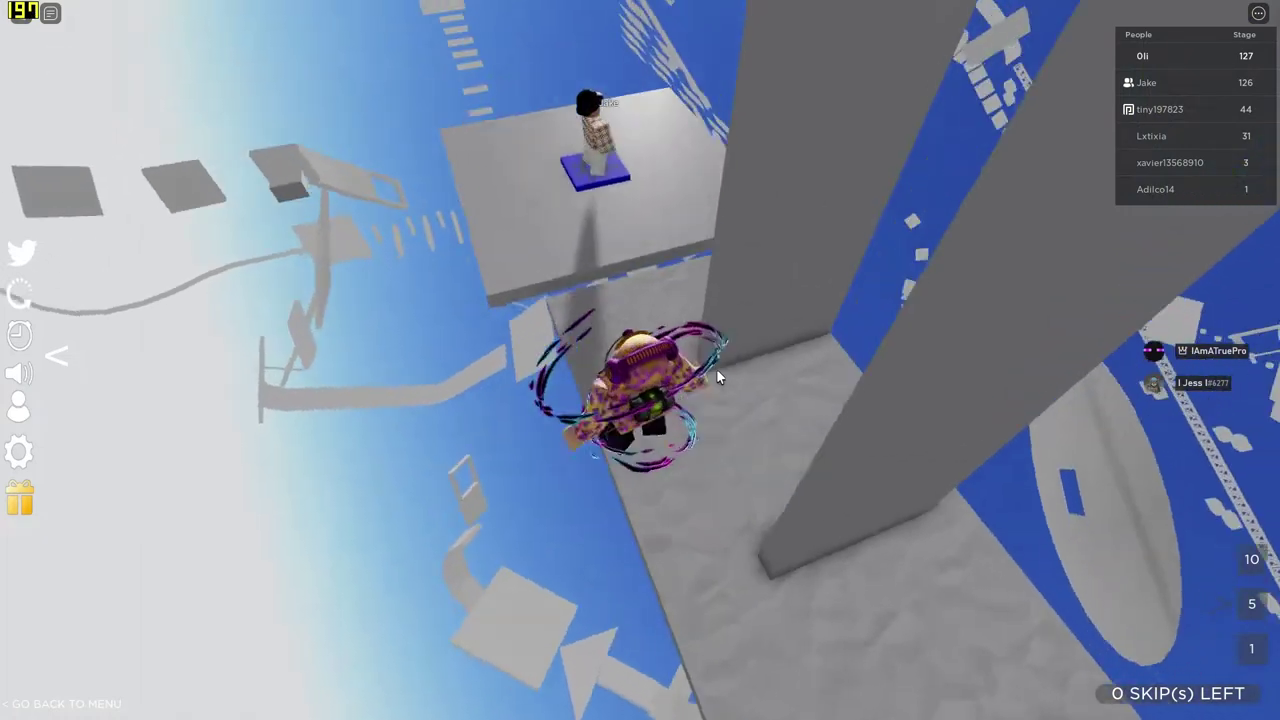
key("w")
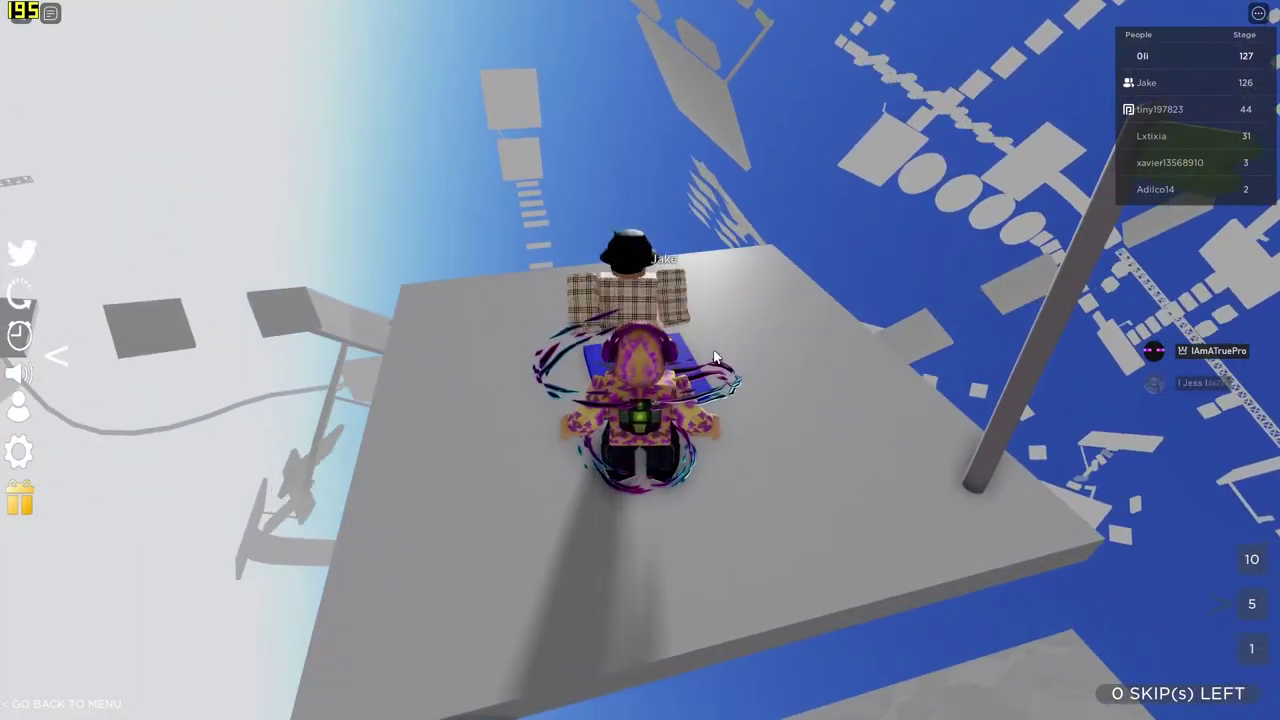